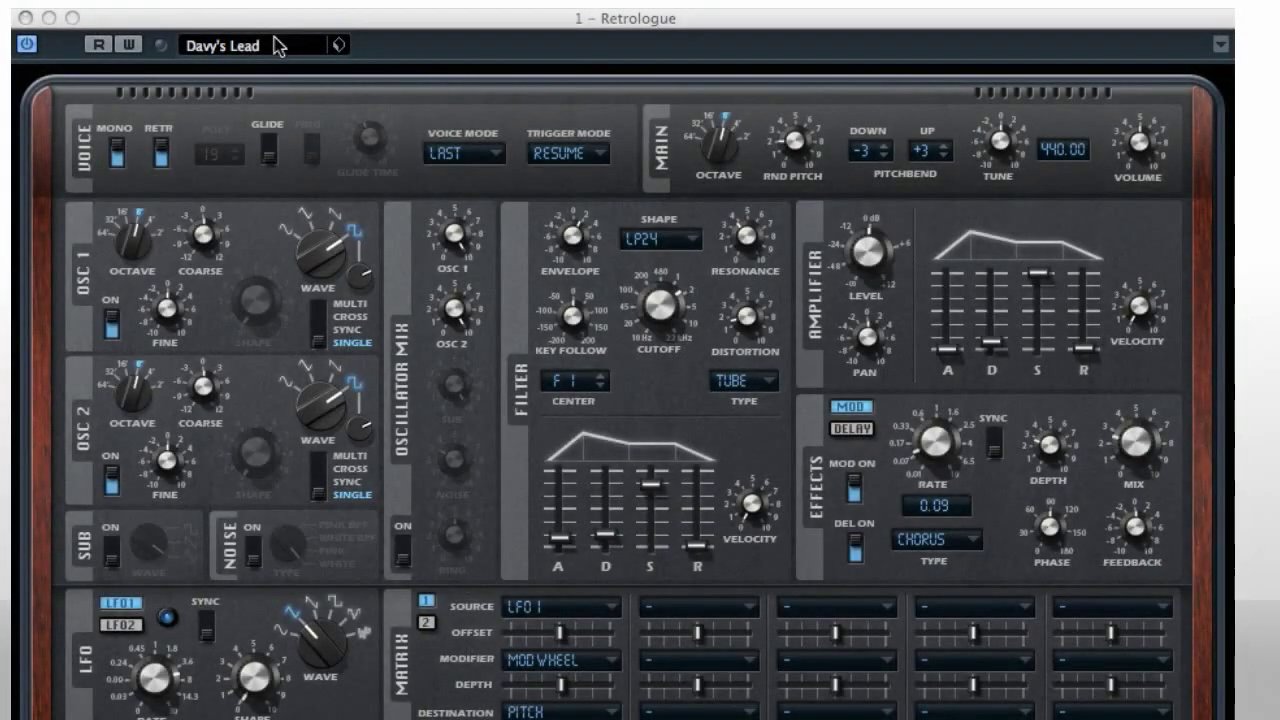
Glance at the preset list, then enable automation read and write
click(277, 46)
double_click(258, 362)
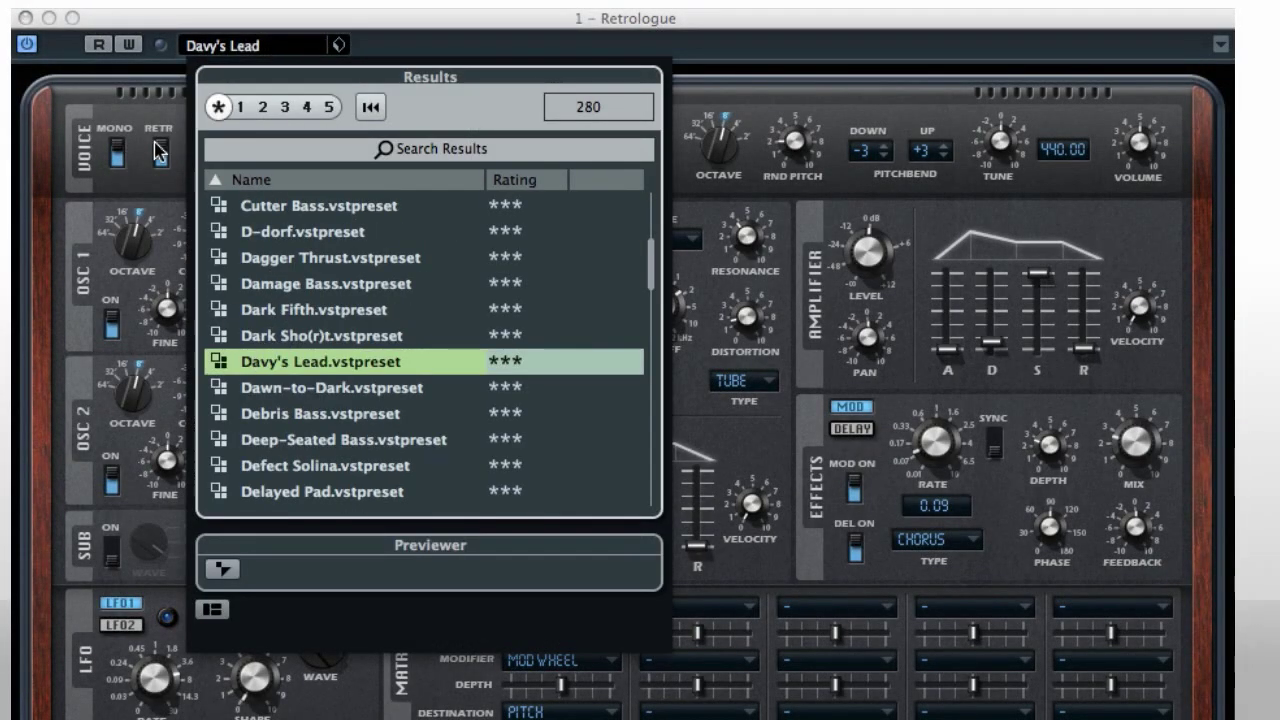
click(98, 45)
click(131, 45)
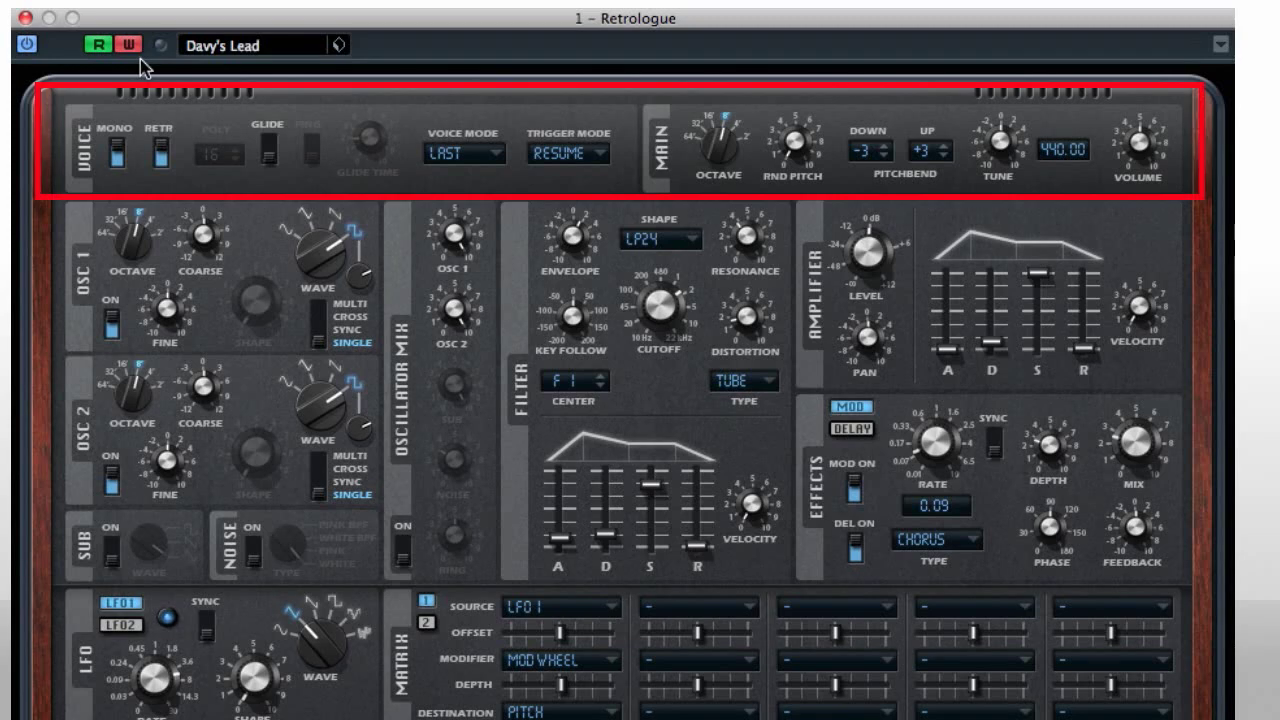
Turn mono off and glide on, raise the master octave, and lower tuning to 429.45
click(120, 155)
click(268, 148)
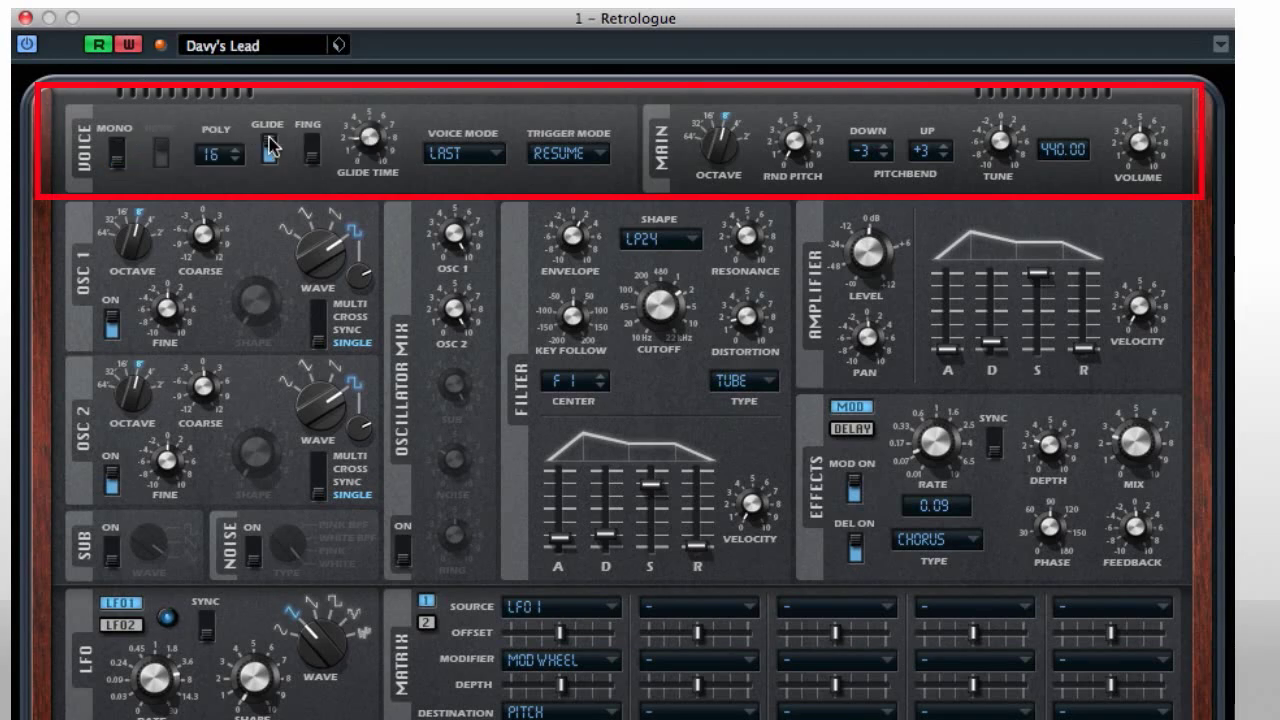
drag(720, 145, 745, 104)
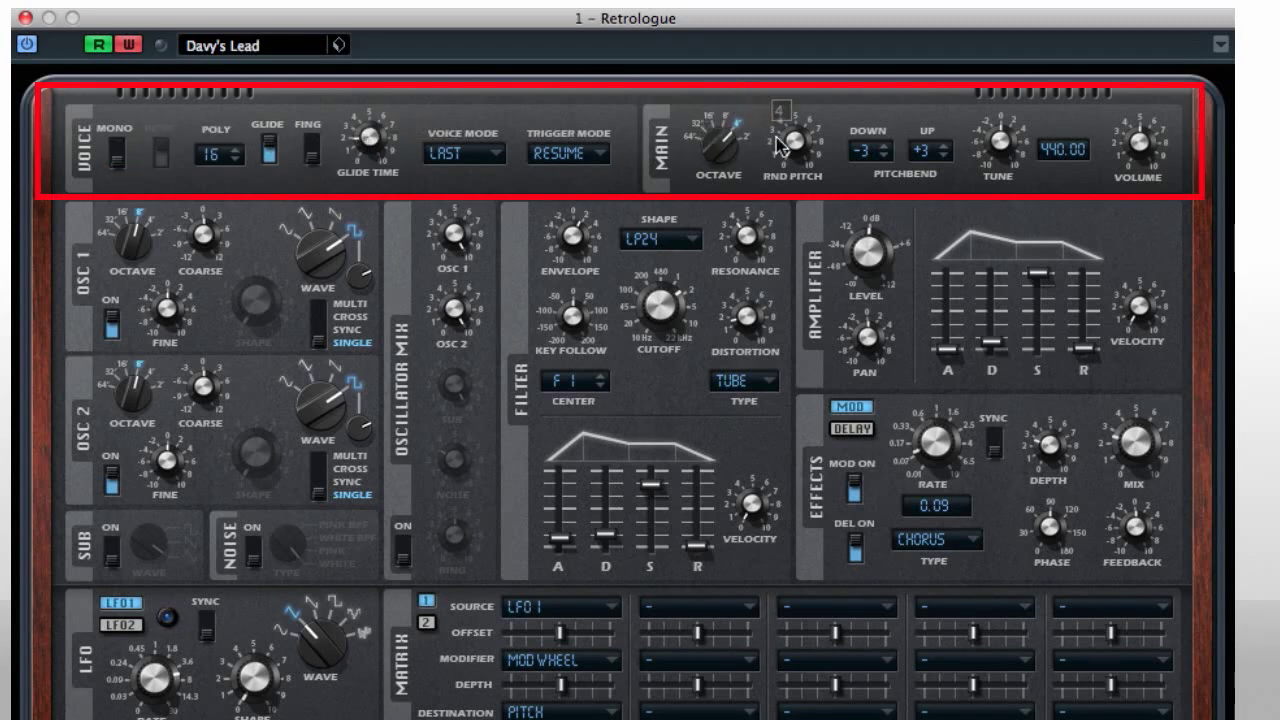
drag(1000, 143, 994, 194)
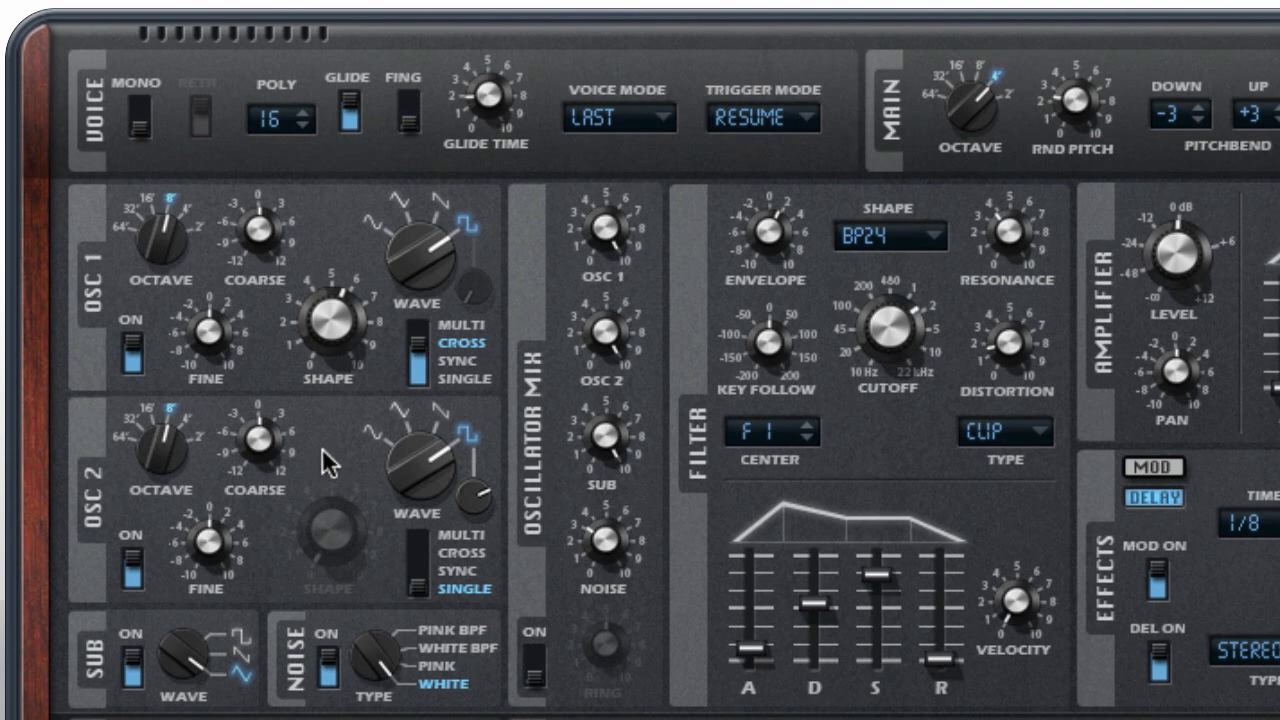
Put OSC 1 in multi mode with 10 voices and 36 cent detune, reshape it, and lower its mix level
click(417, 333)
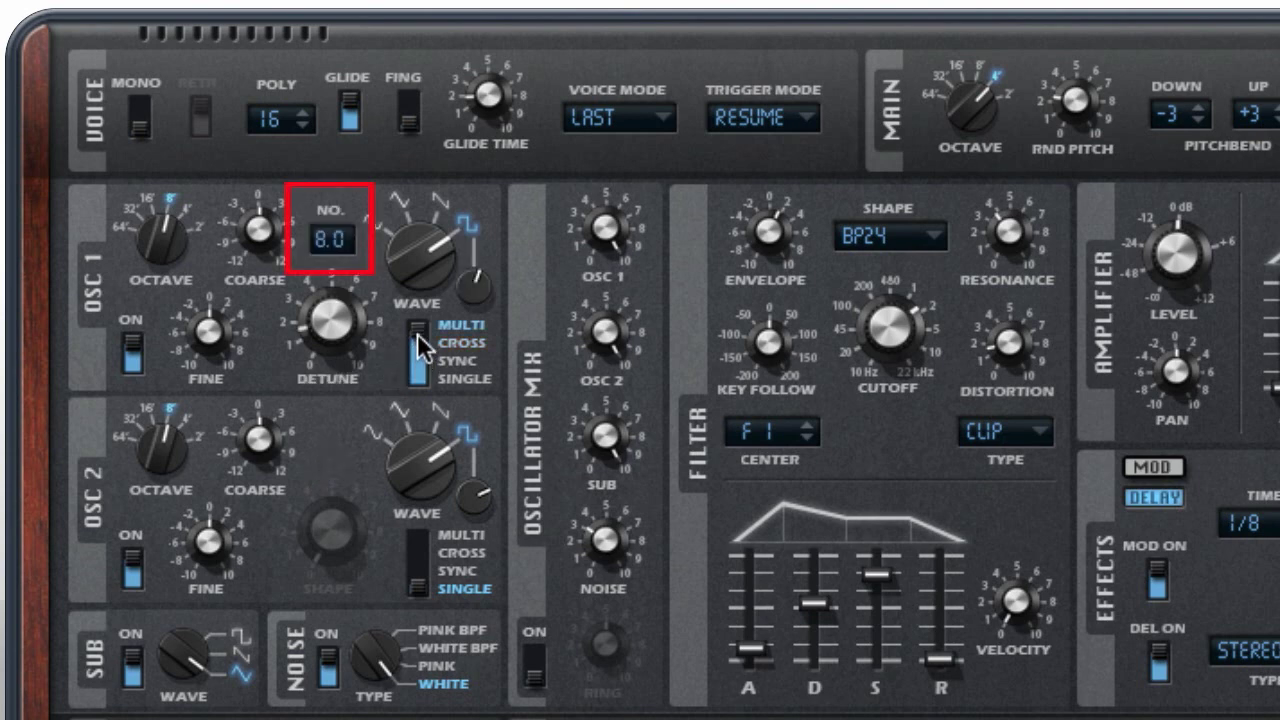
click(333, 239)
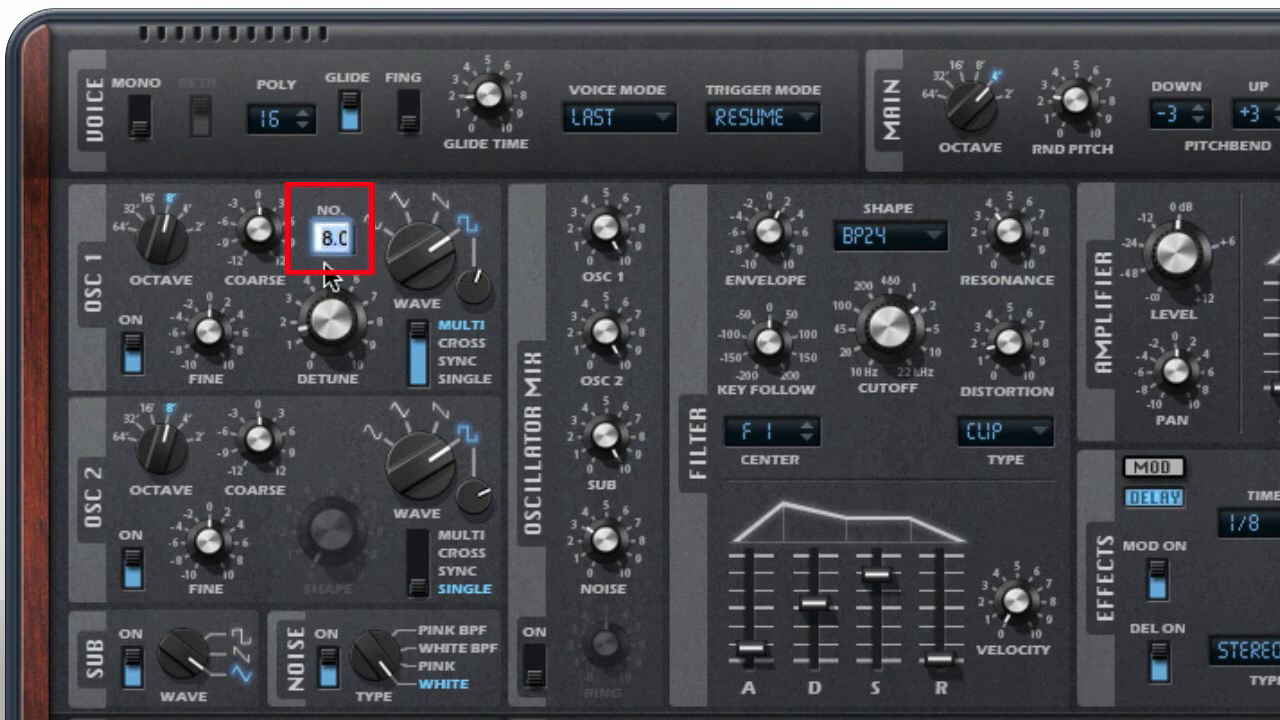
mouse_move(304, 337)
text(10)
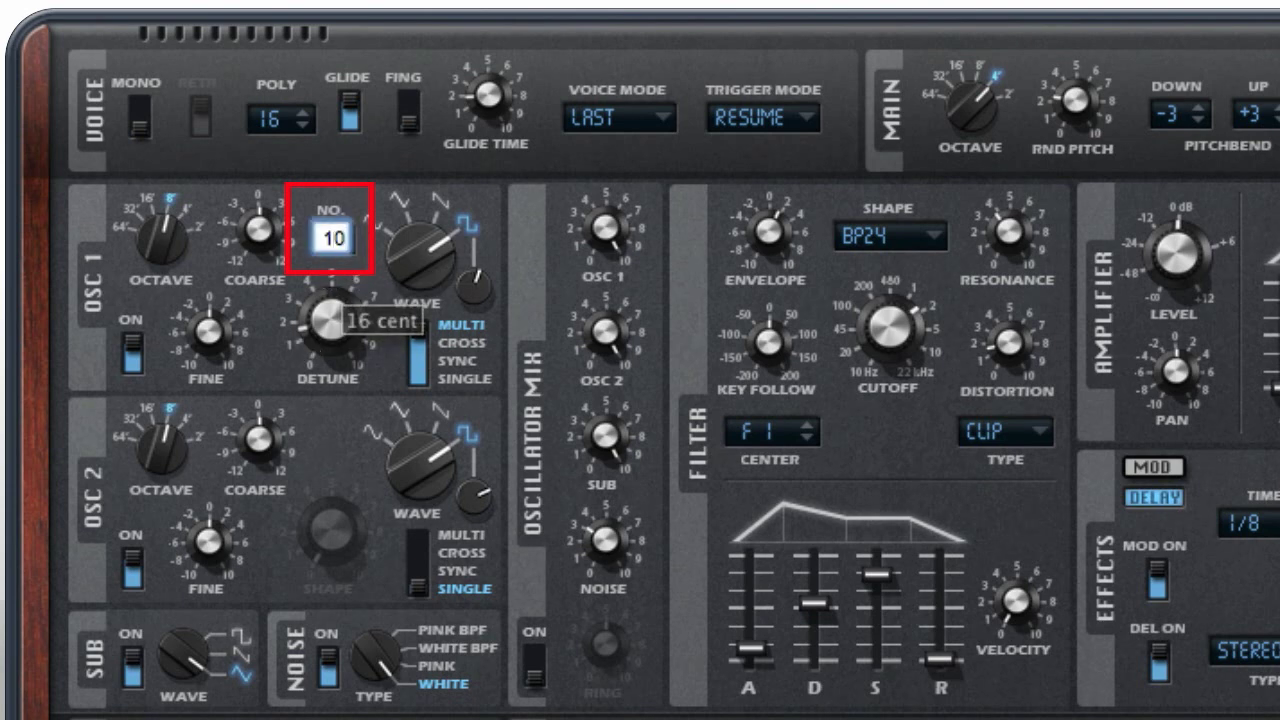
drag(310, 346, 420, 370)
mouse_move(305, 336)
mouse_down()
mouse_move(303, 403)
mouse_move(316, 330)
mouse_up()
drag(603, 220, 576, 510)
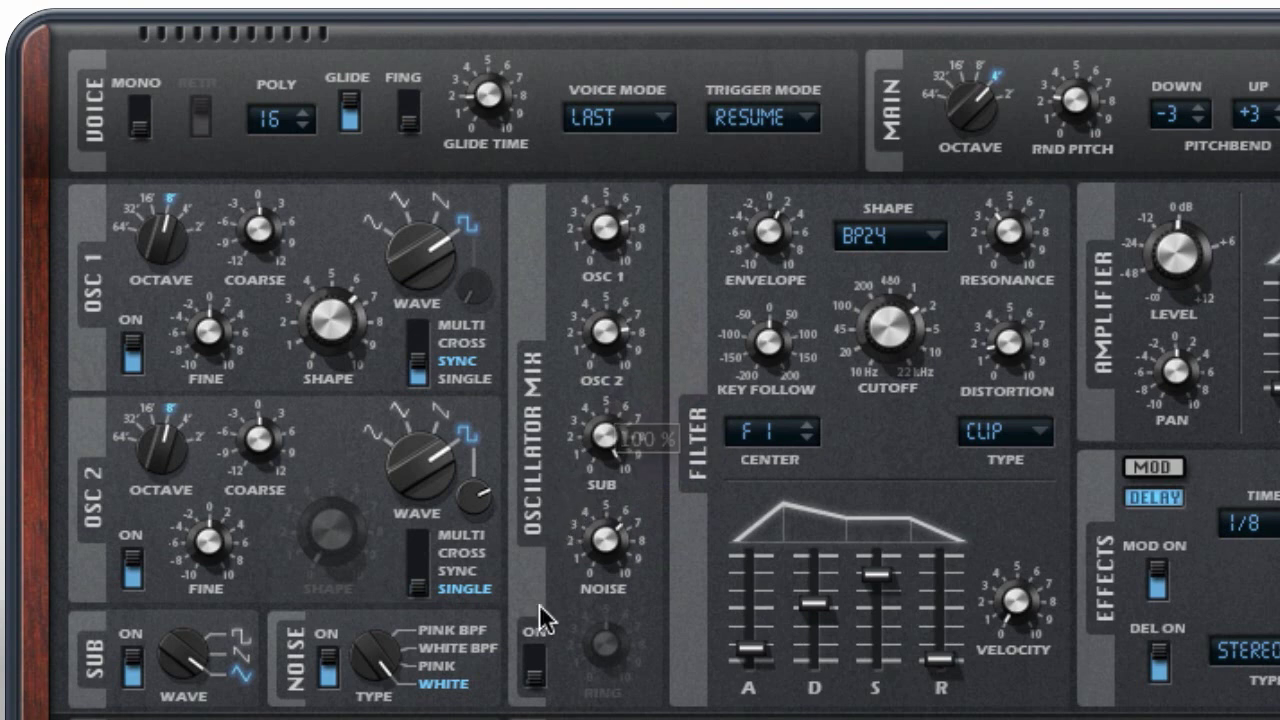
Enable ring modulation and set the filter shape to HP12
click(535, 665)
mouse_move(603, 665)
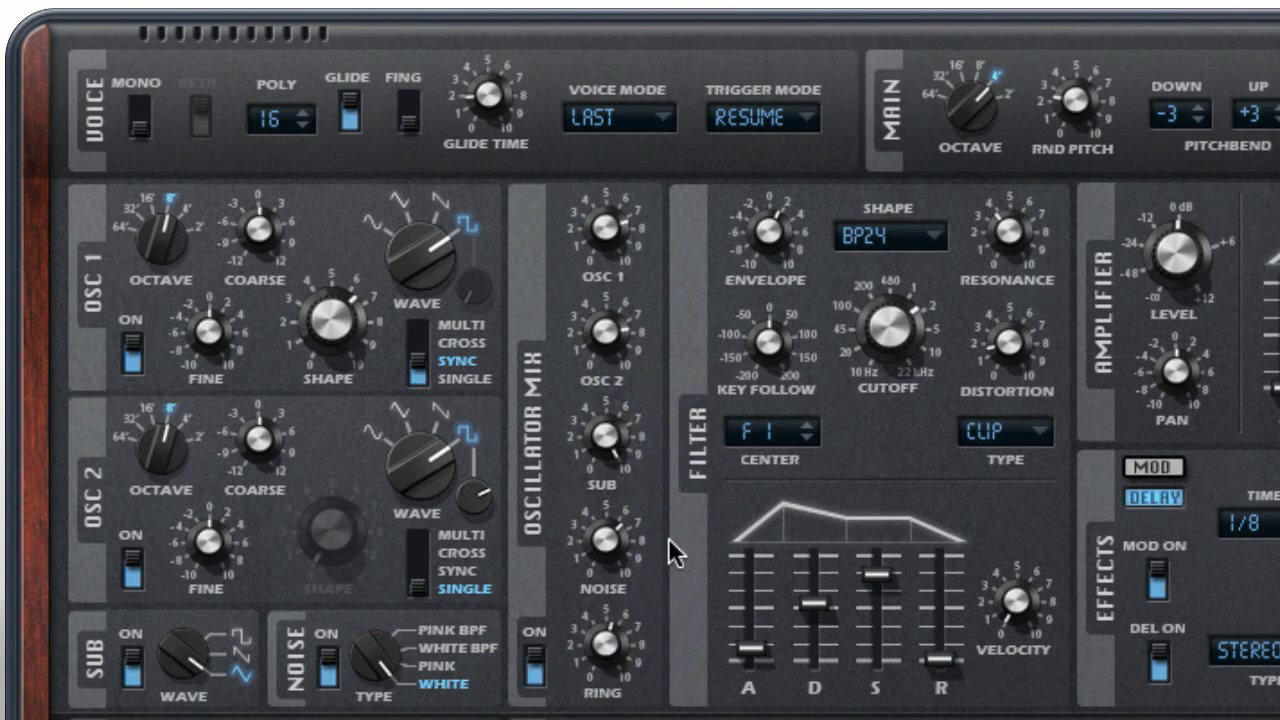
click(940, 240)
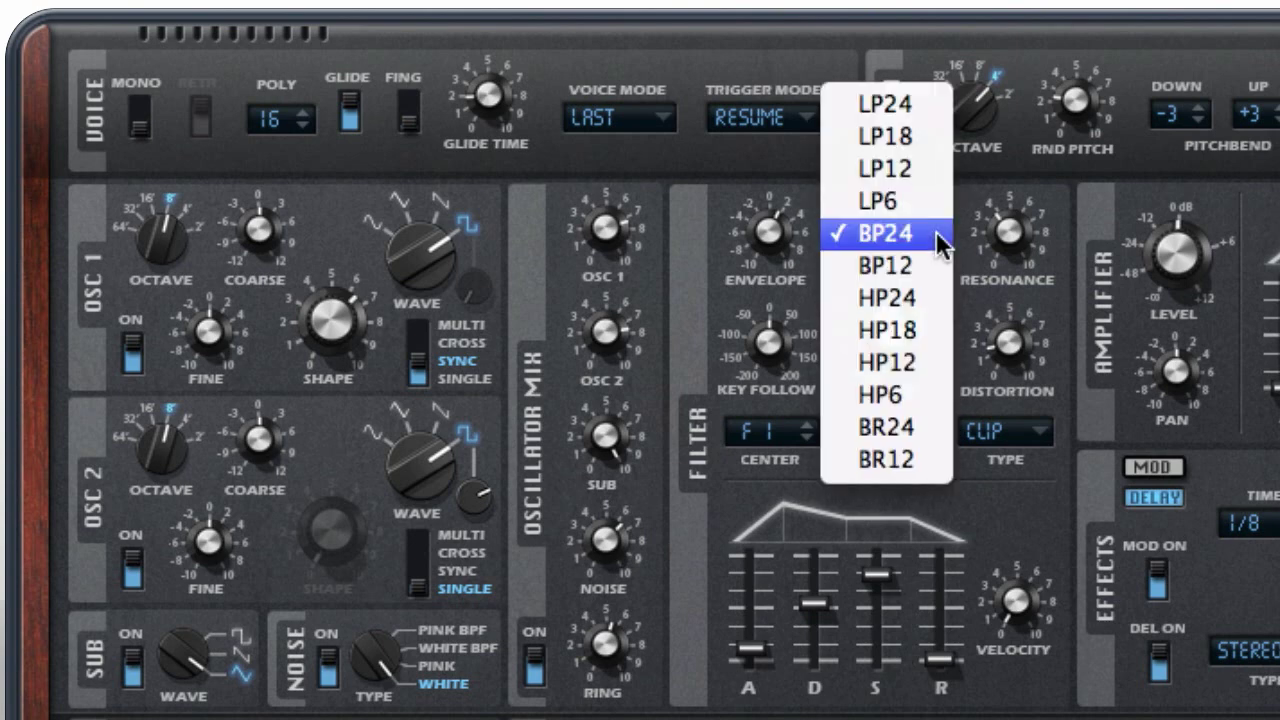
click(900, 355)
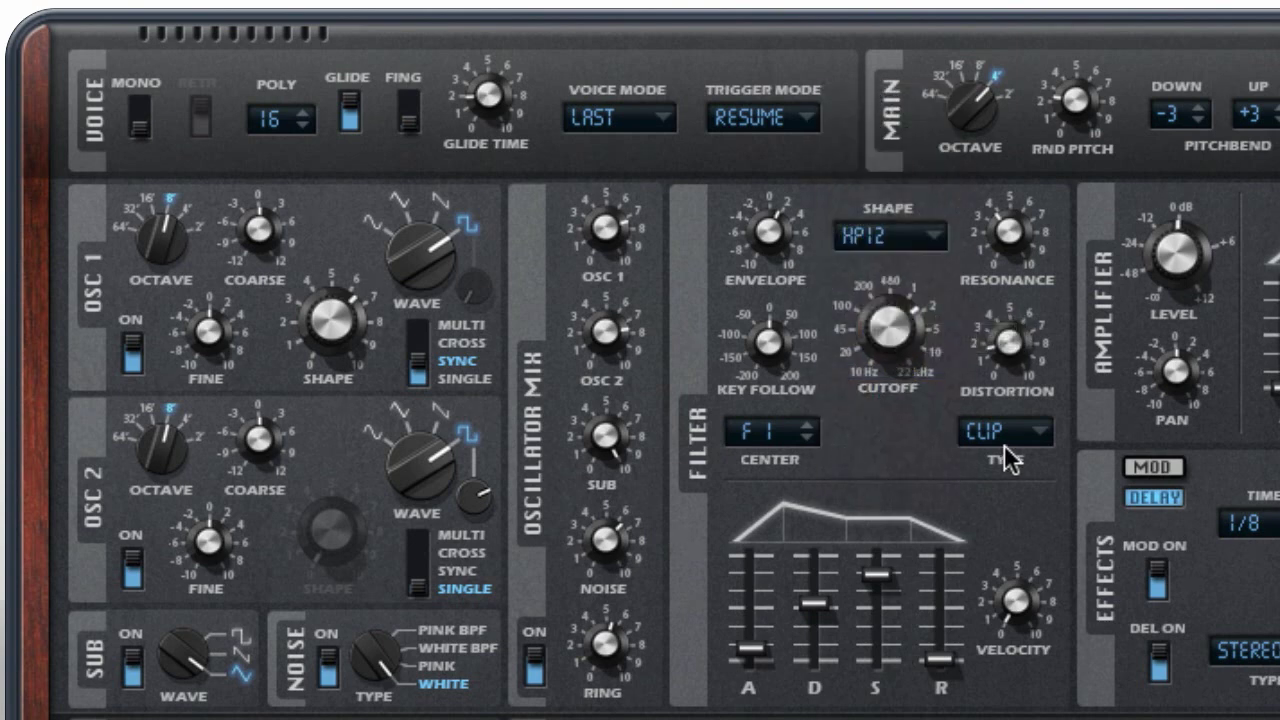
Choose Tube filter distortion and lower the filter envelope sustain
click(1045, 434)
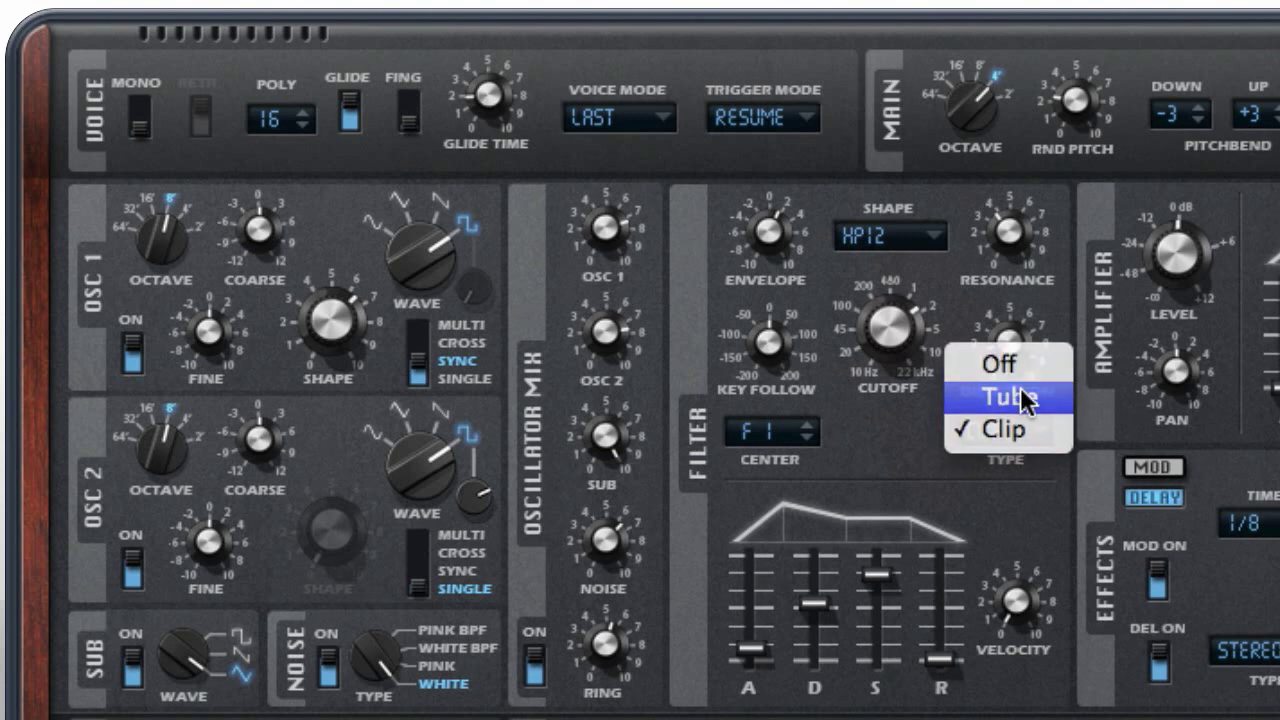
click(1020, 397)
drag(873, 574, 869, 617)
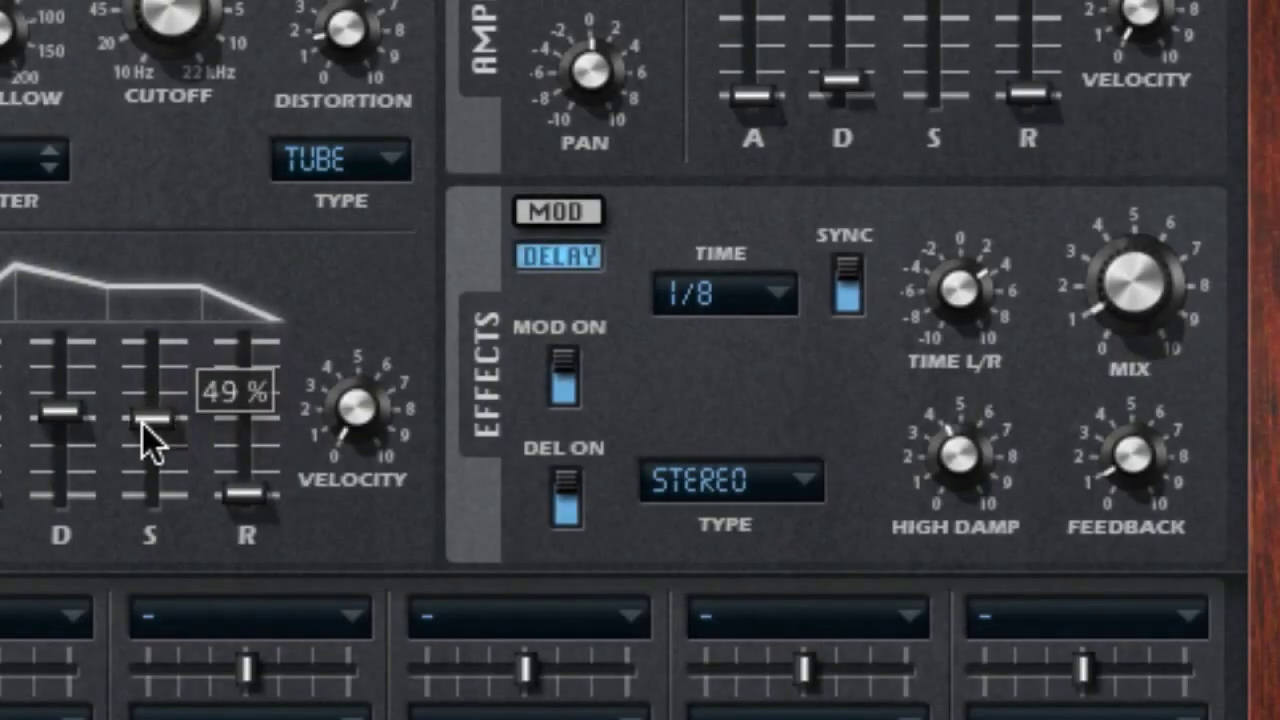
drag(870, 622, 868, 633)
Set the modulation effect type to Chorus
drag(140, 455, 166, 451)
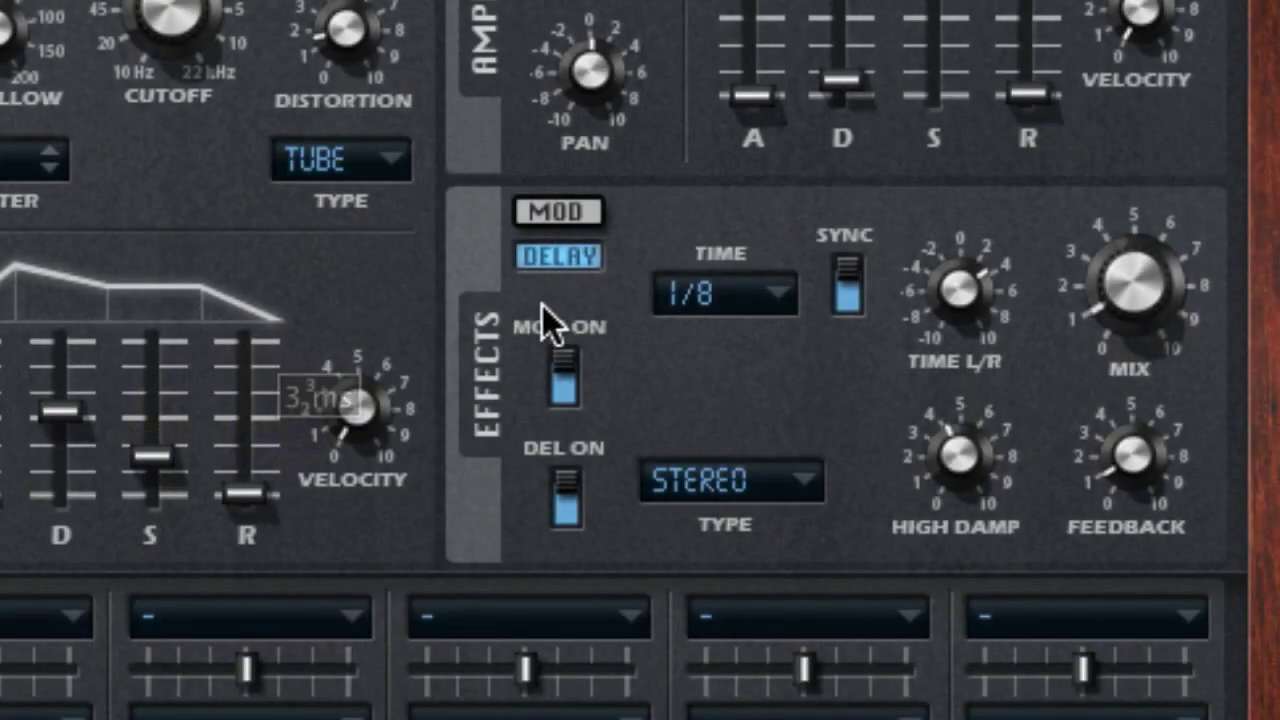
click(579, 218)
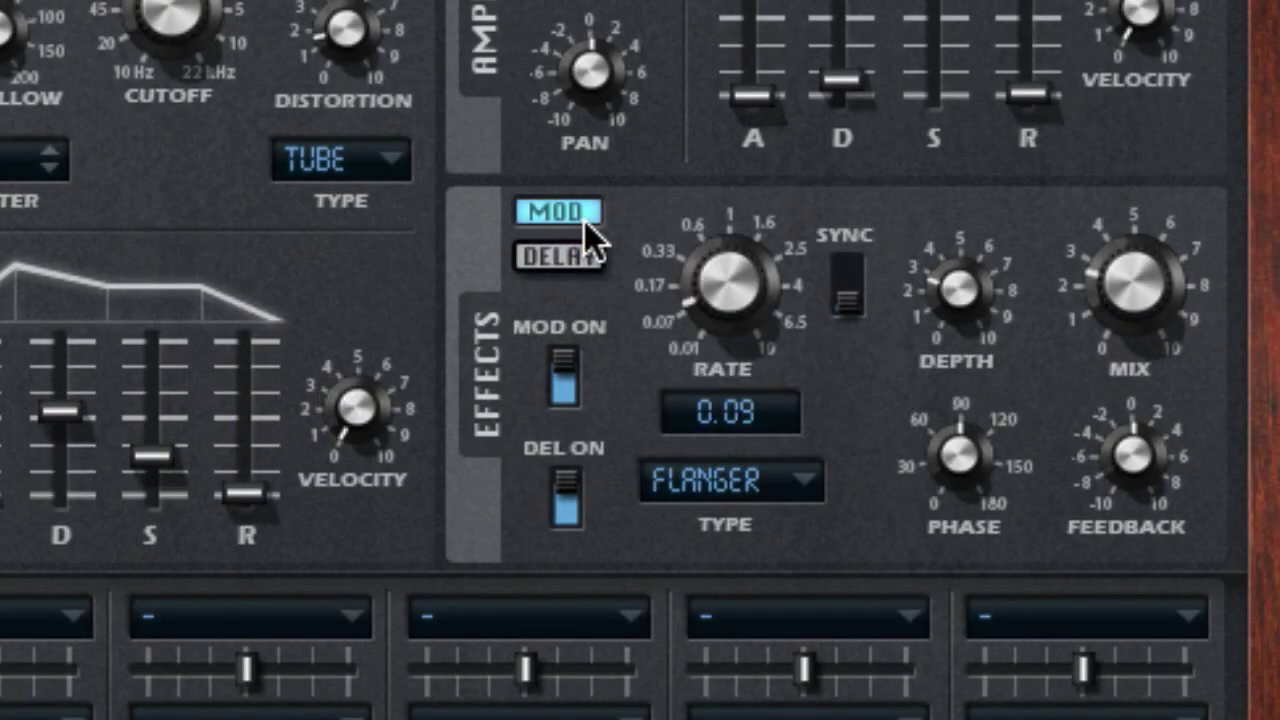
click(779, 478)
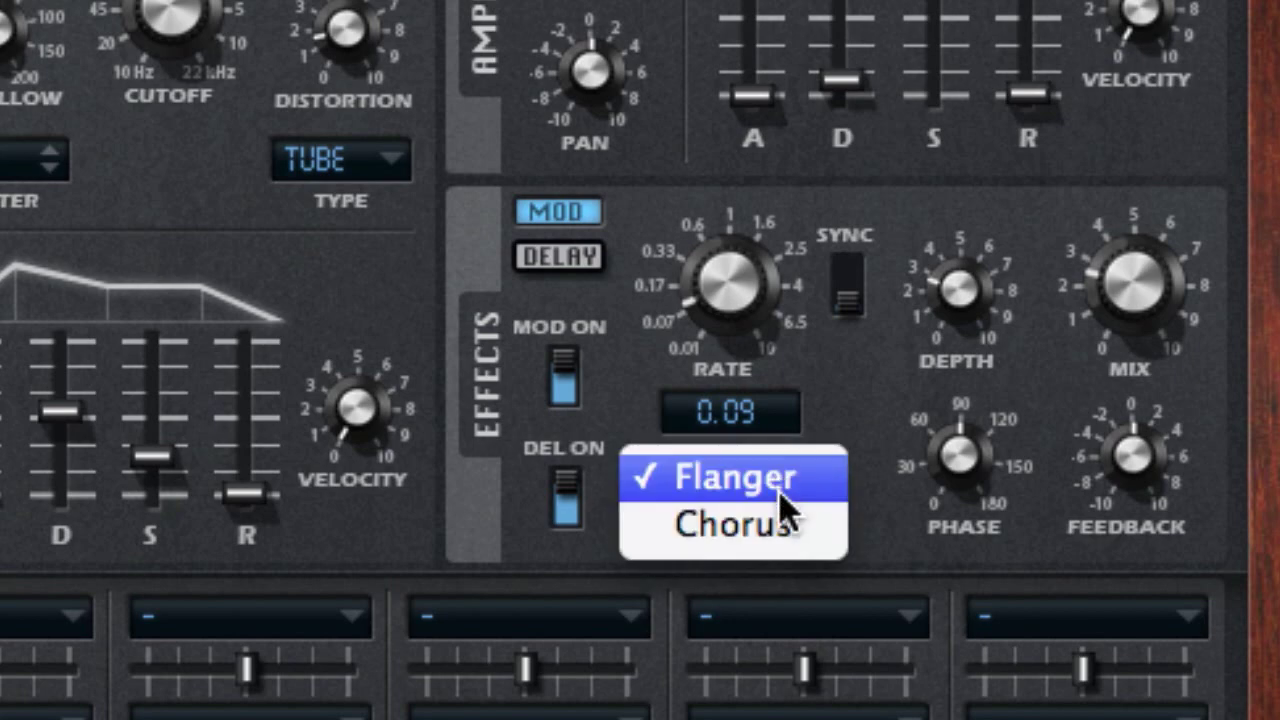
click(774, 508)
Set the delay time to 1/16D and turn delay tempo sync off
click(568, 263)
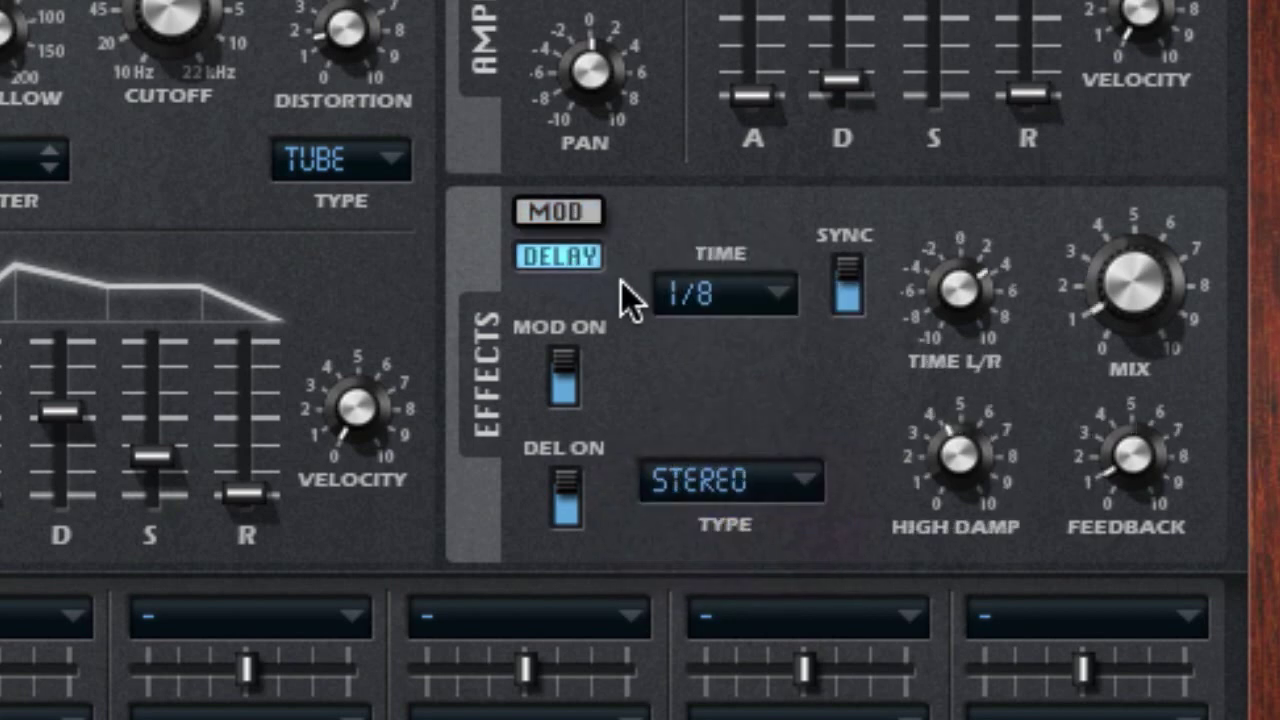
click(735, 295)
click(740, 250)
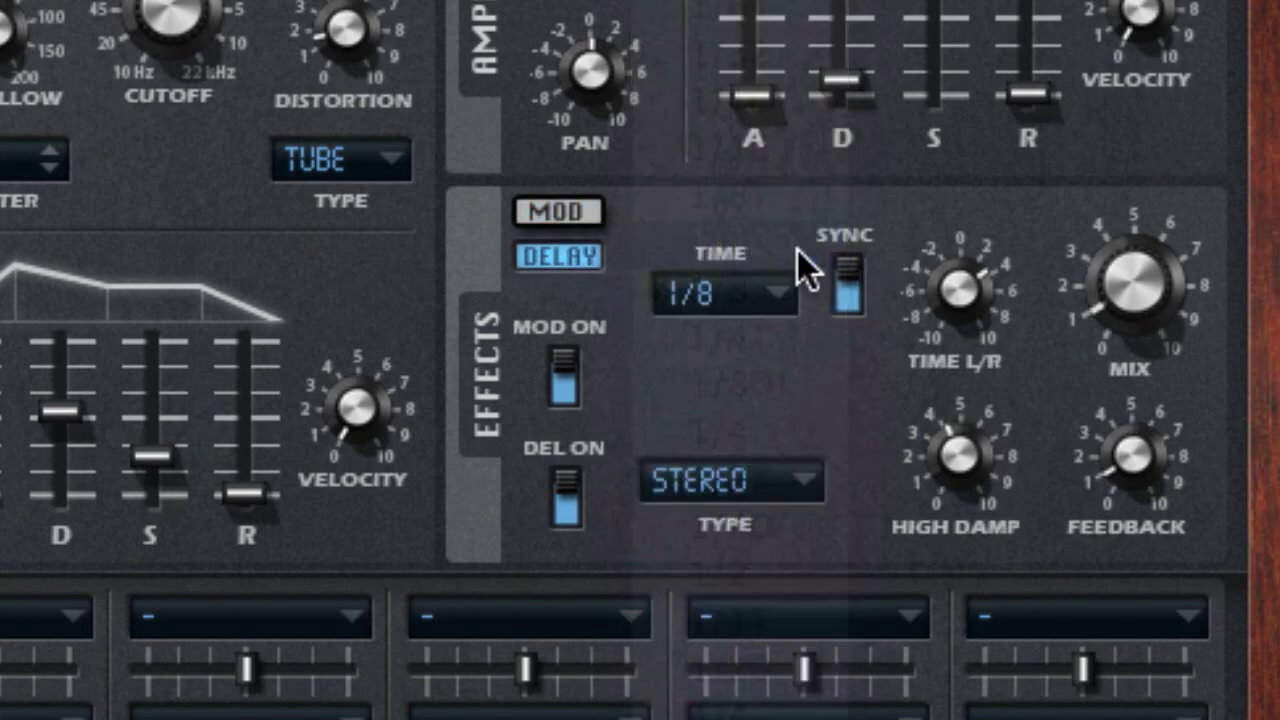
click(848, 300)
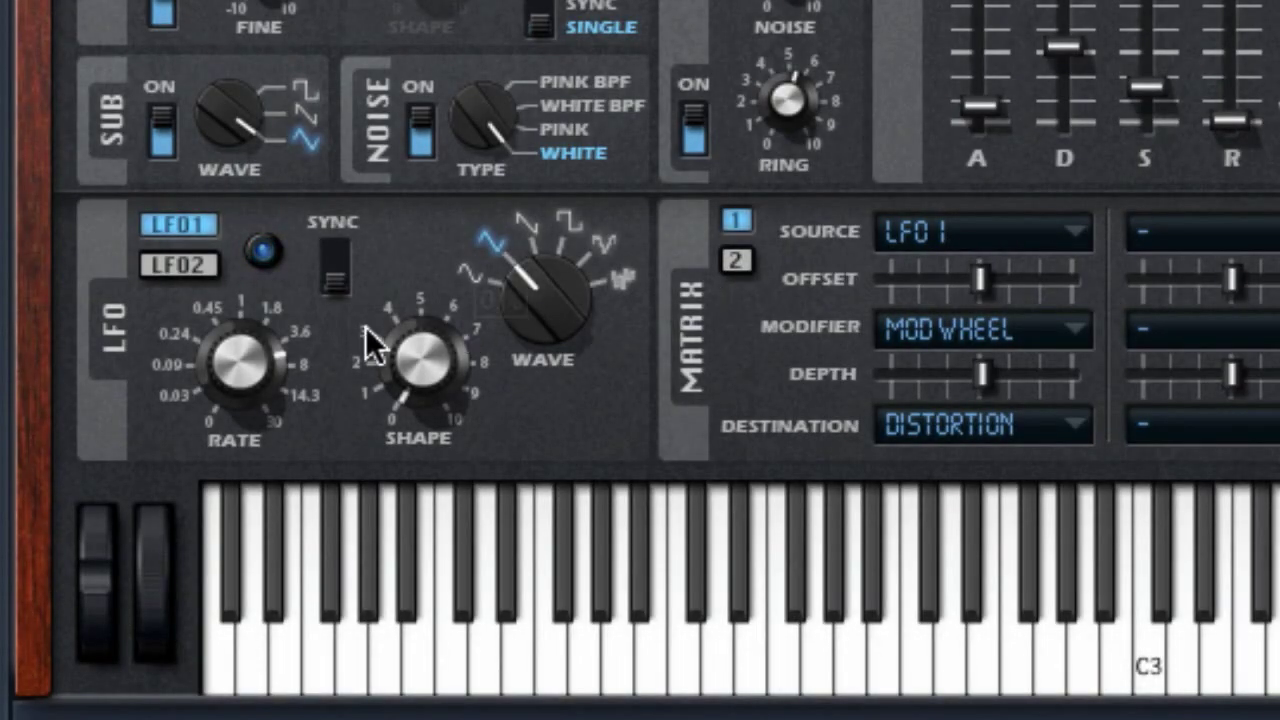
Give LFO 2 a saw wave with more shape and tempo sync, and route matrix slot 1 to Cutoff
click(204, 267)
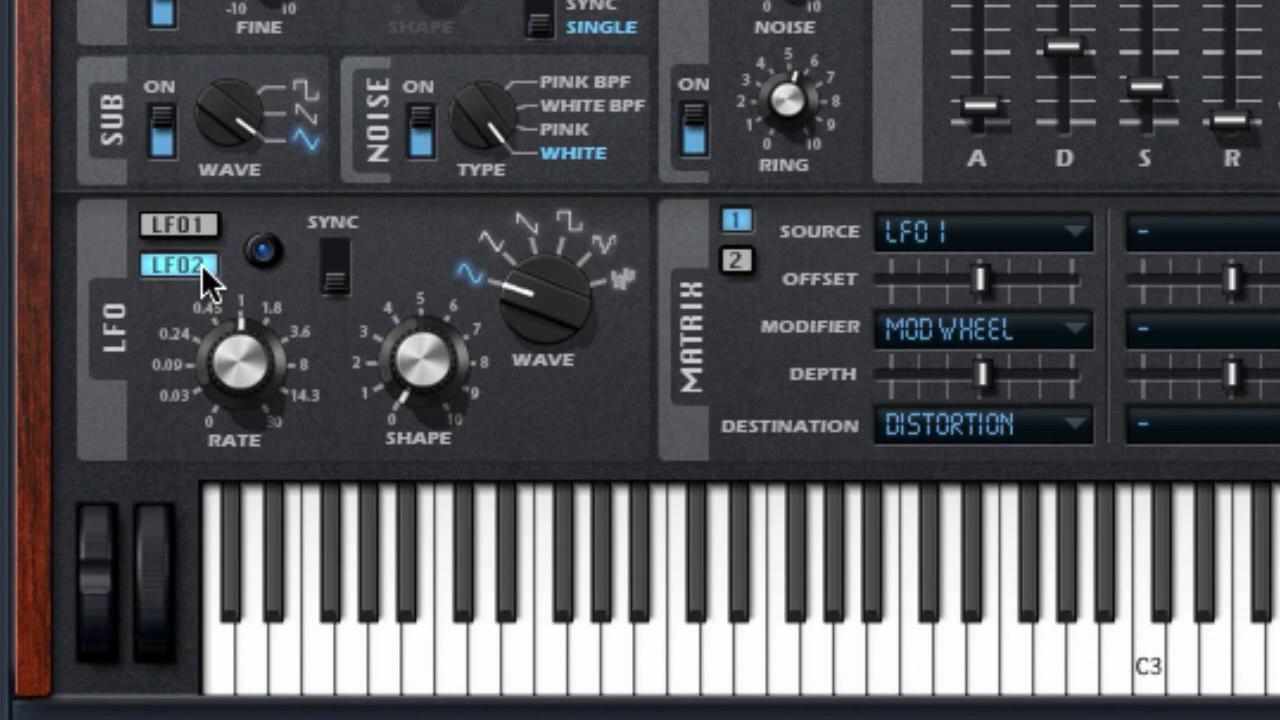
click(534, 220)
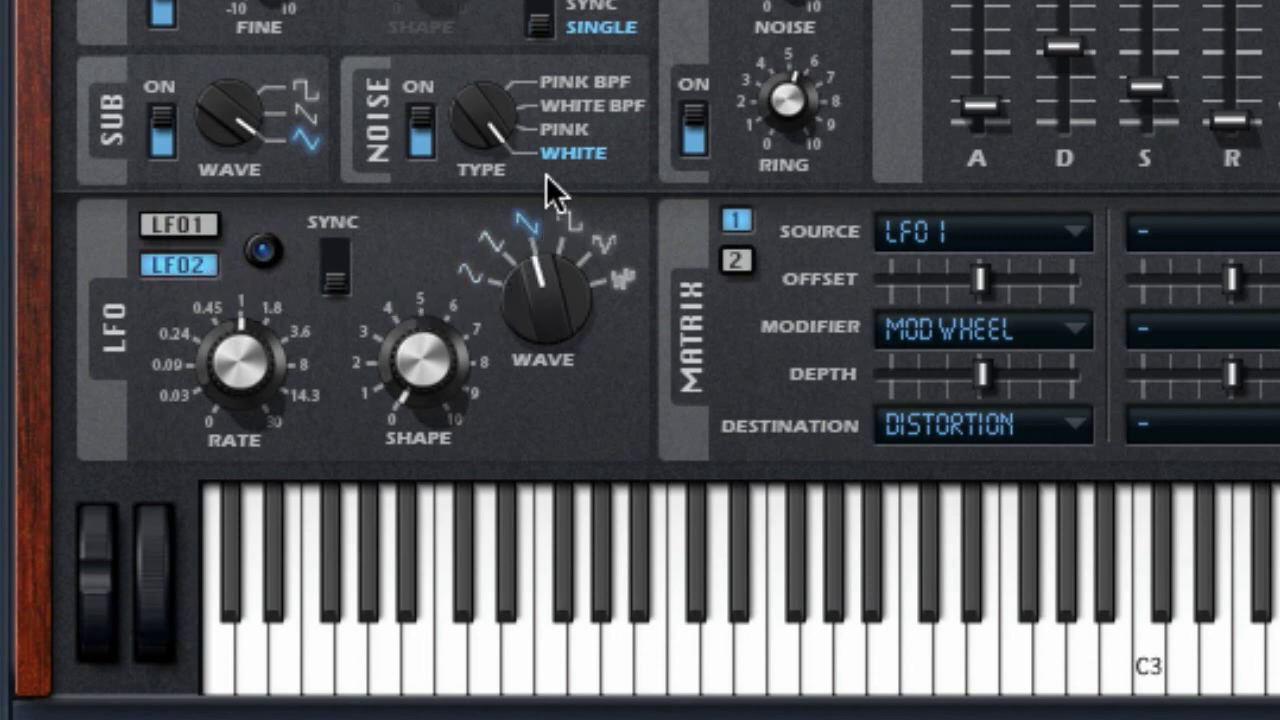
drag(371, 394, 294, 265)
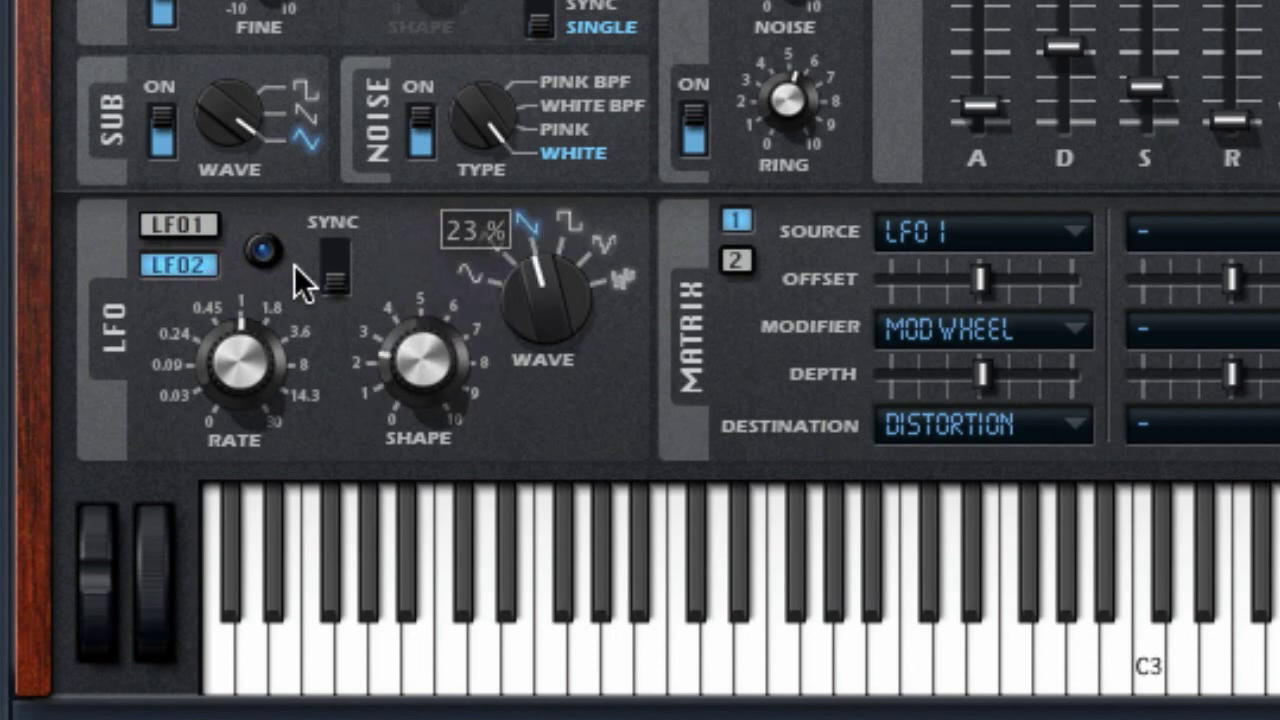
click(318, 251)
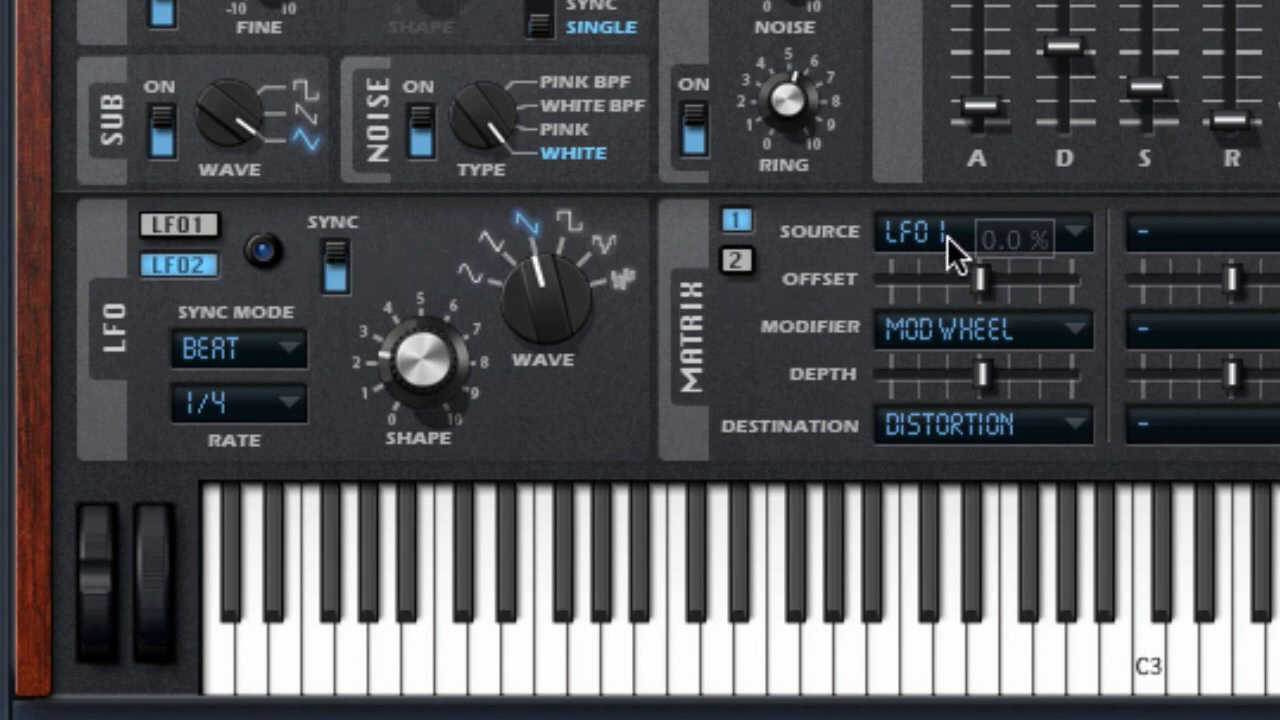
click(1054, 433)
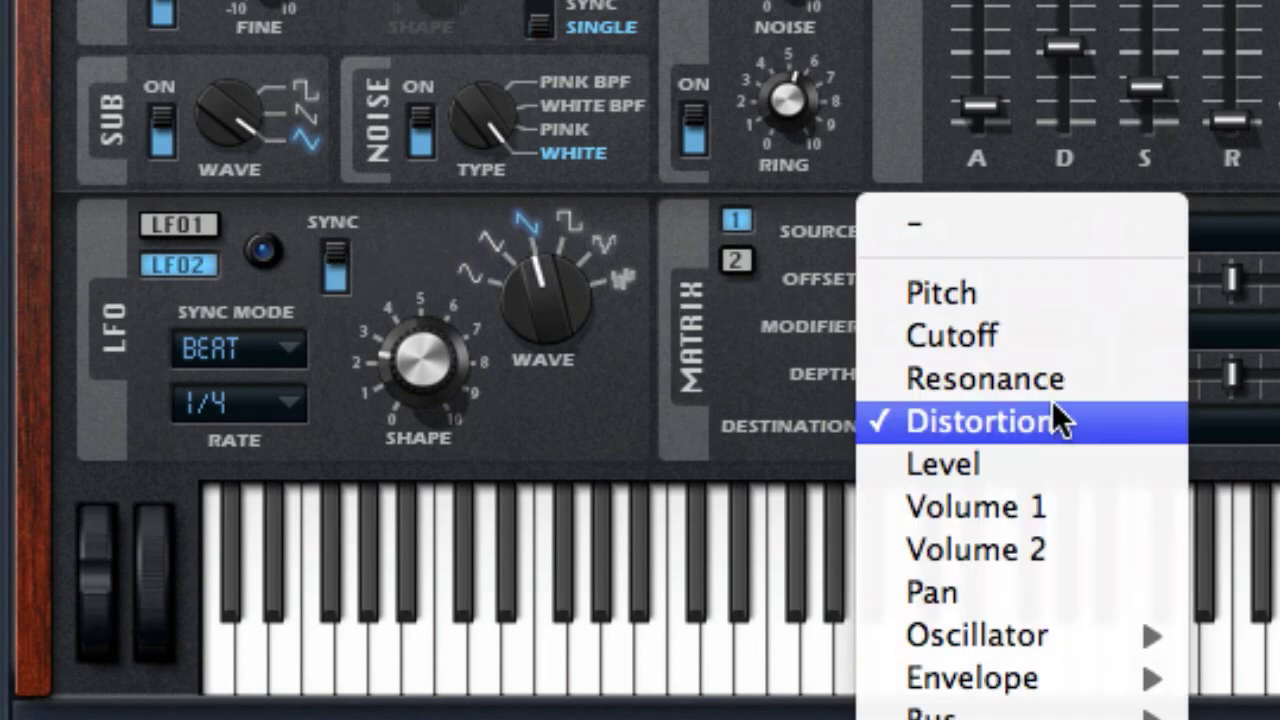
click(1063, 345)
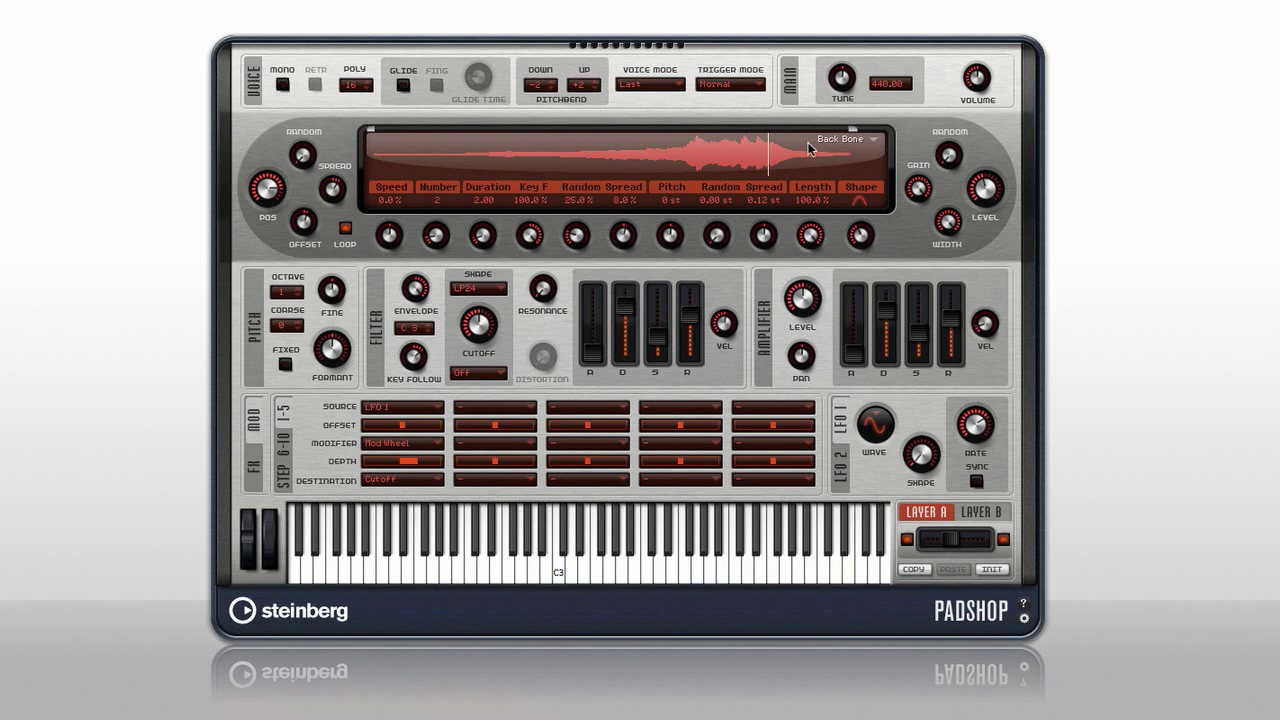
Open Padshop's sample browser to show the 03 Instruments folder
click(873, 141)
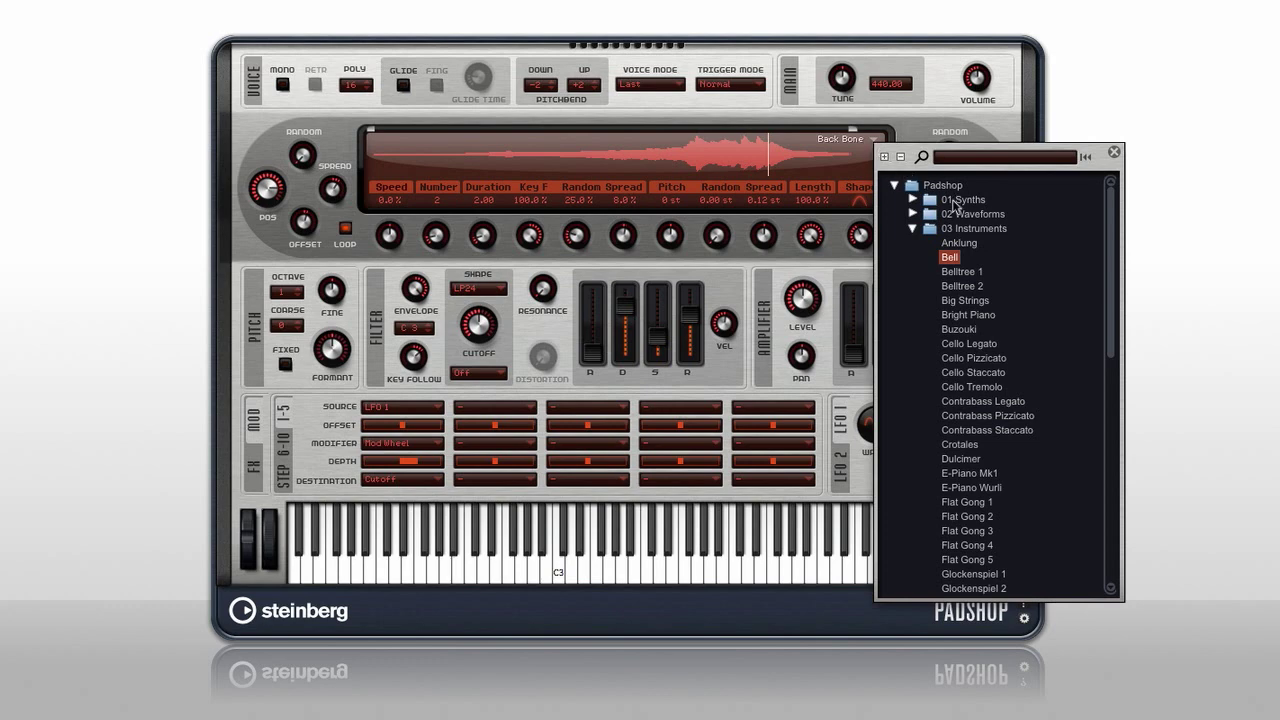
Load the Bell sample, audition it on a note, and raise the grain Number from 2 to 8
double_click(951, 258)
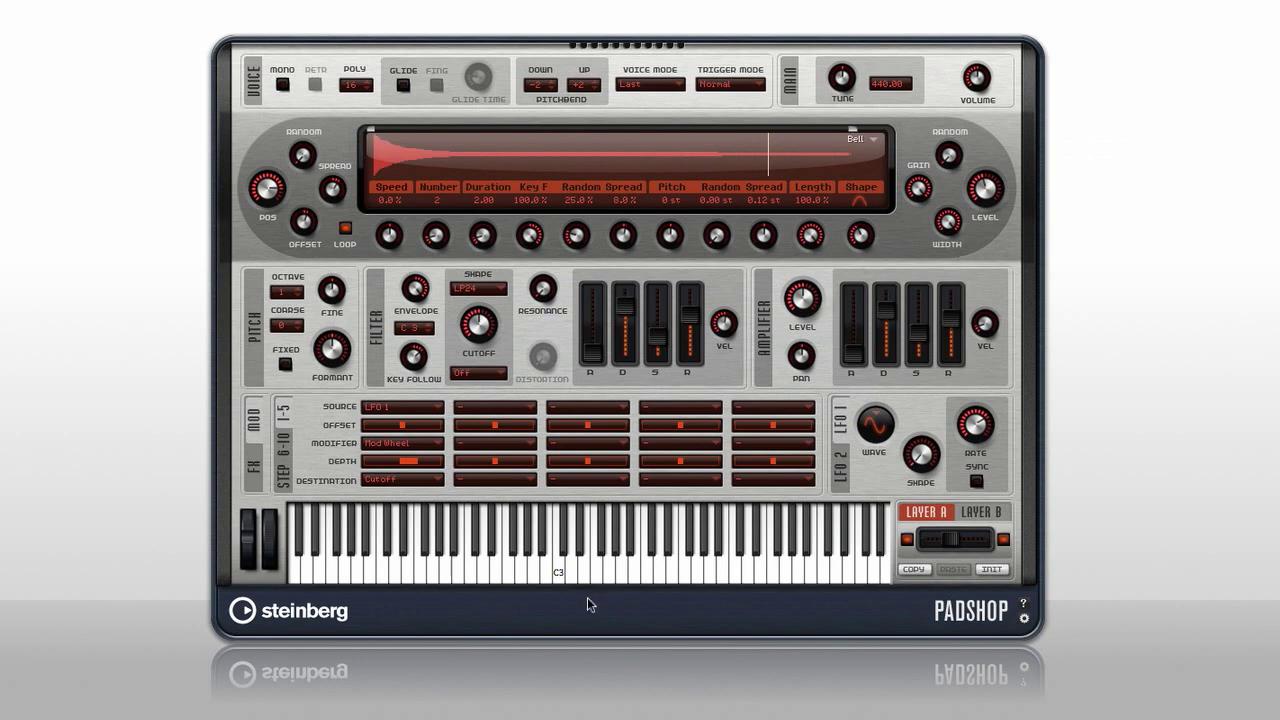
click(607, 577)
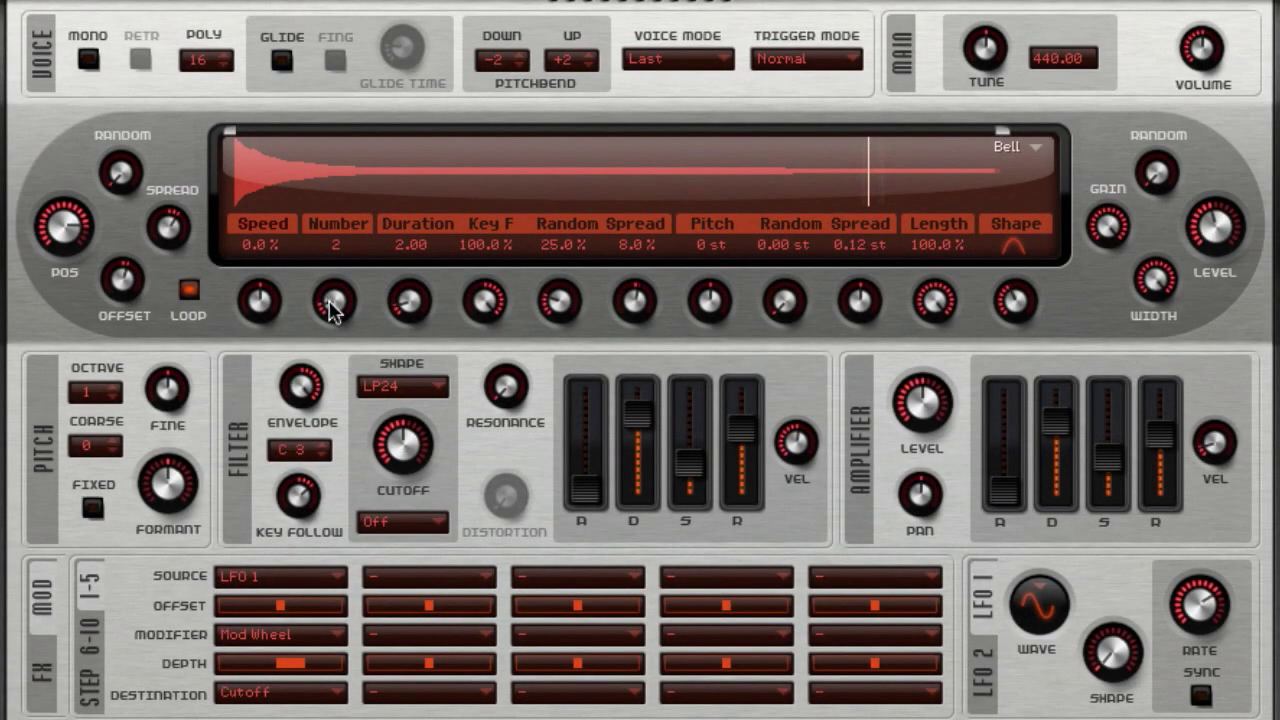
drag(333, 308, 336, 55)
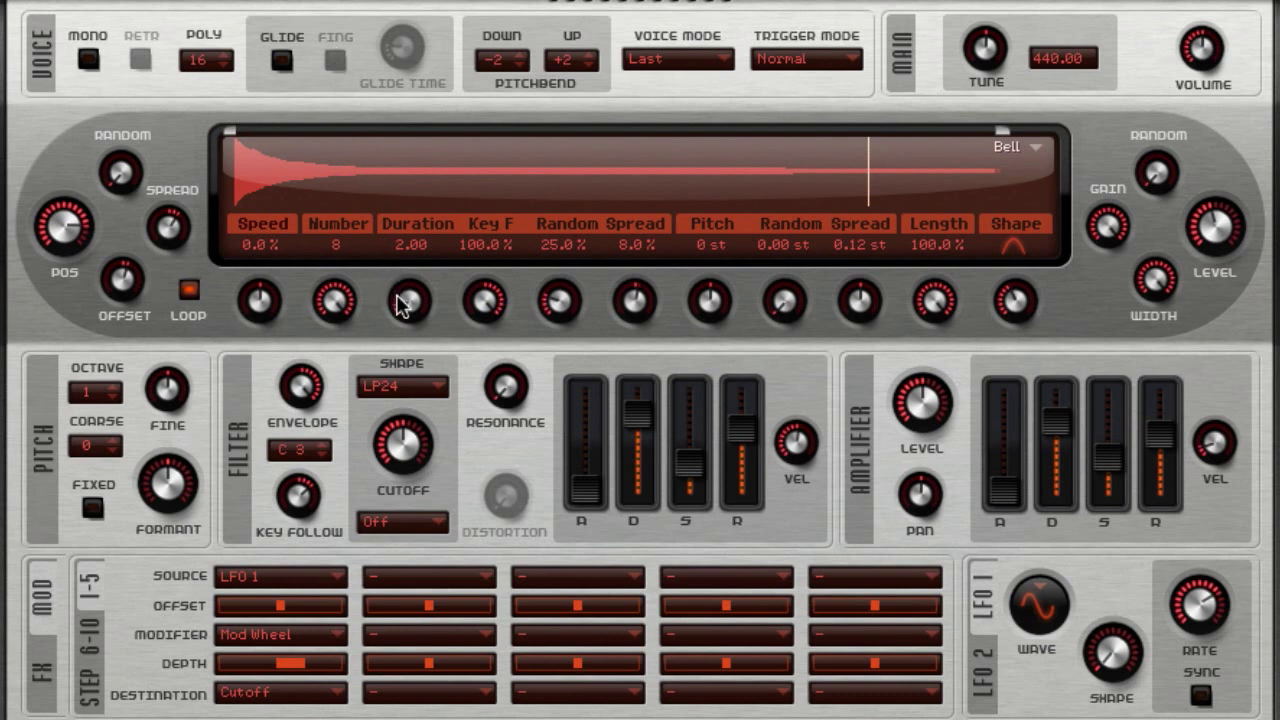
Lengthen the Bell grain duration and push grain random spread up to 100%
drag(399, 281, 394, 165)
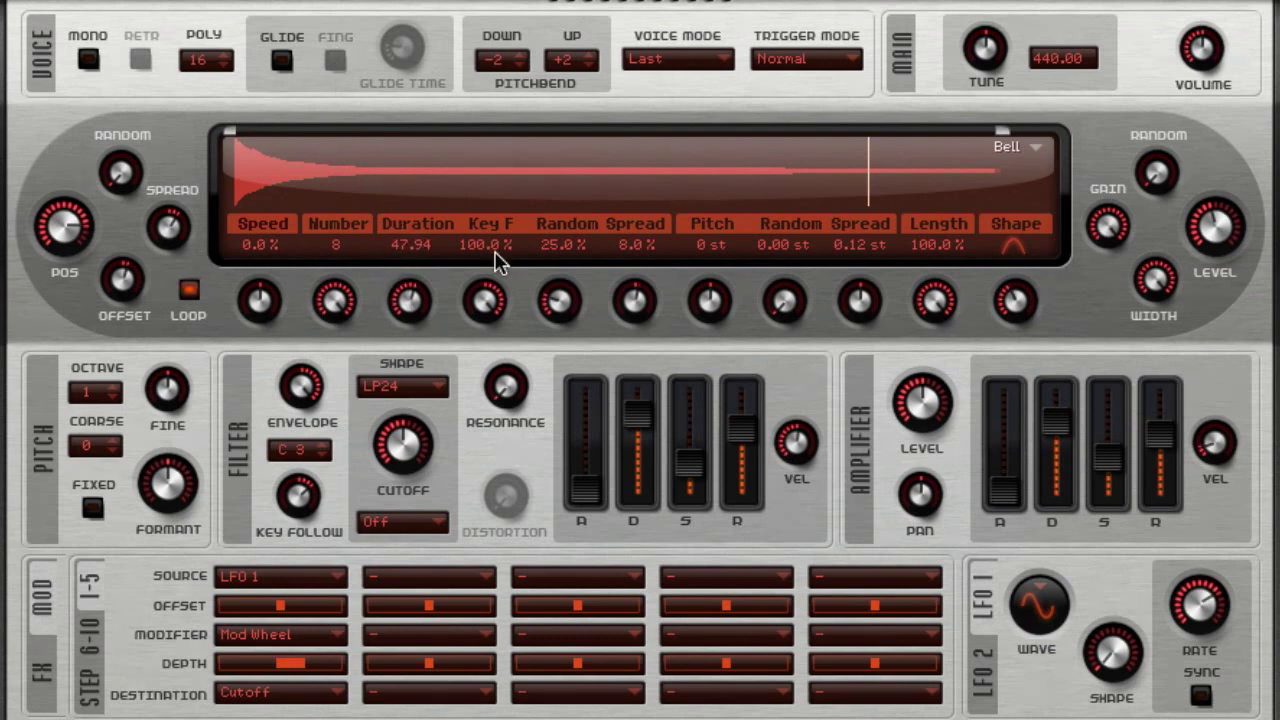
drag(628, 236, 615, 75)
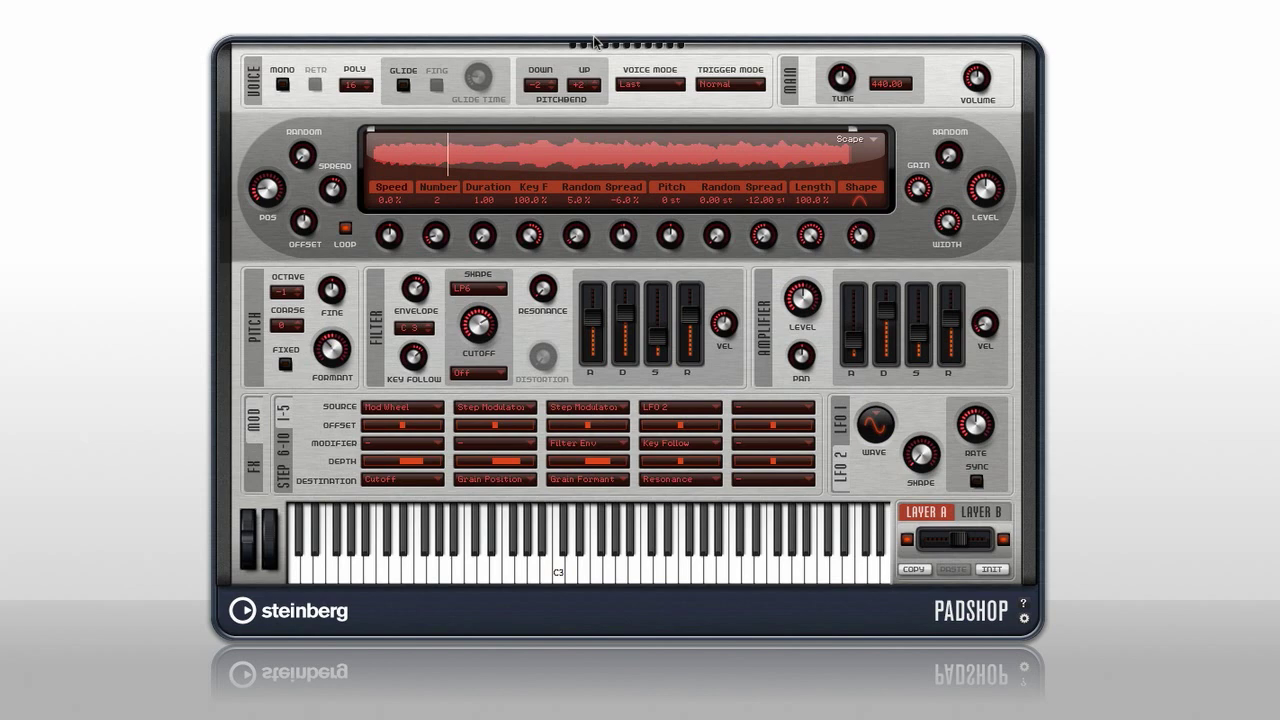
Set the Scape grain spread to 15.0% and switch the filter shape from LP6 to HP12
mouse_move(624, 238)
mouse_down()
mouse_move(621, 271)
mouse_move(629, 209)
mouse_move(628, 220)
mouse_up()
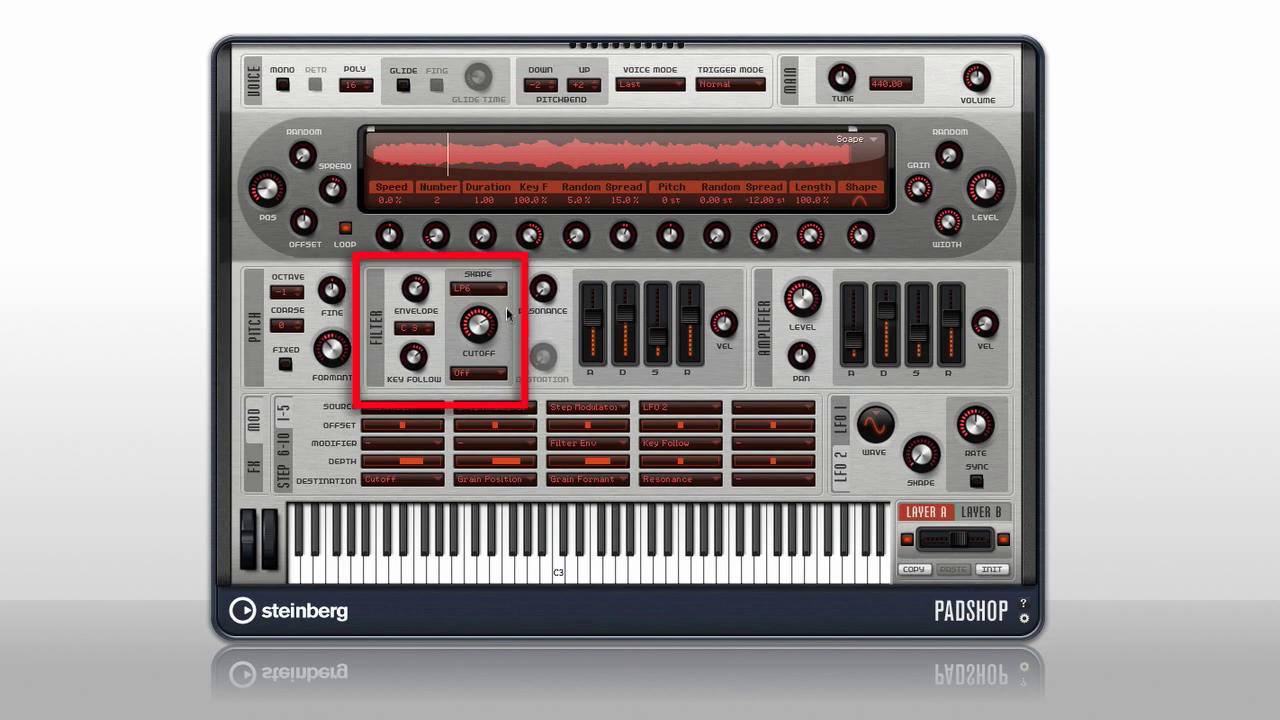
click(502, 296)
click(468, 369)
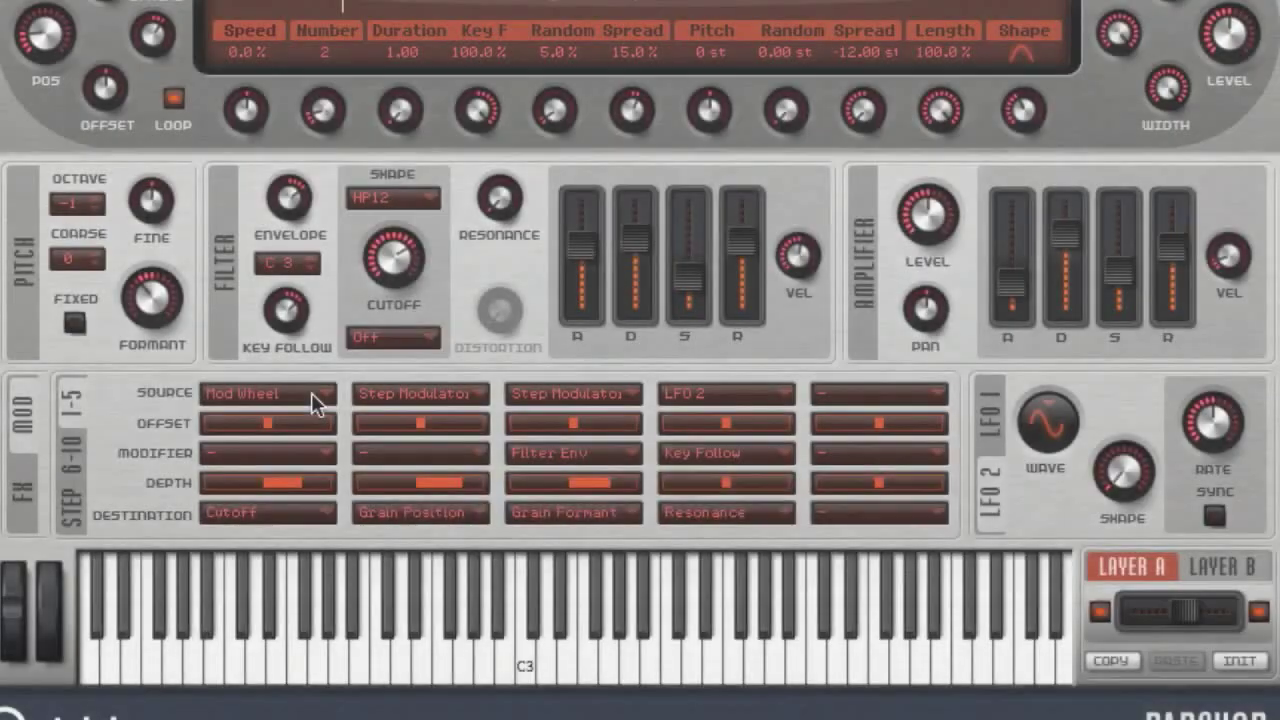
Make LFO 2 the source of matrix slot 1, give it a saw wave, and target Distortion
click(433, 410)
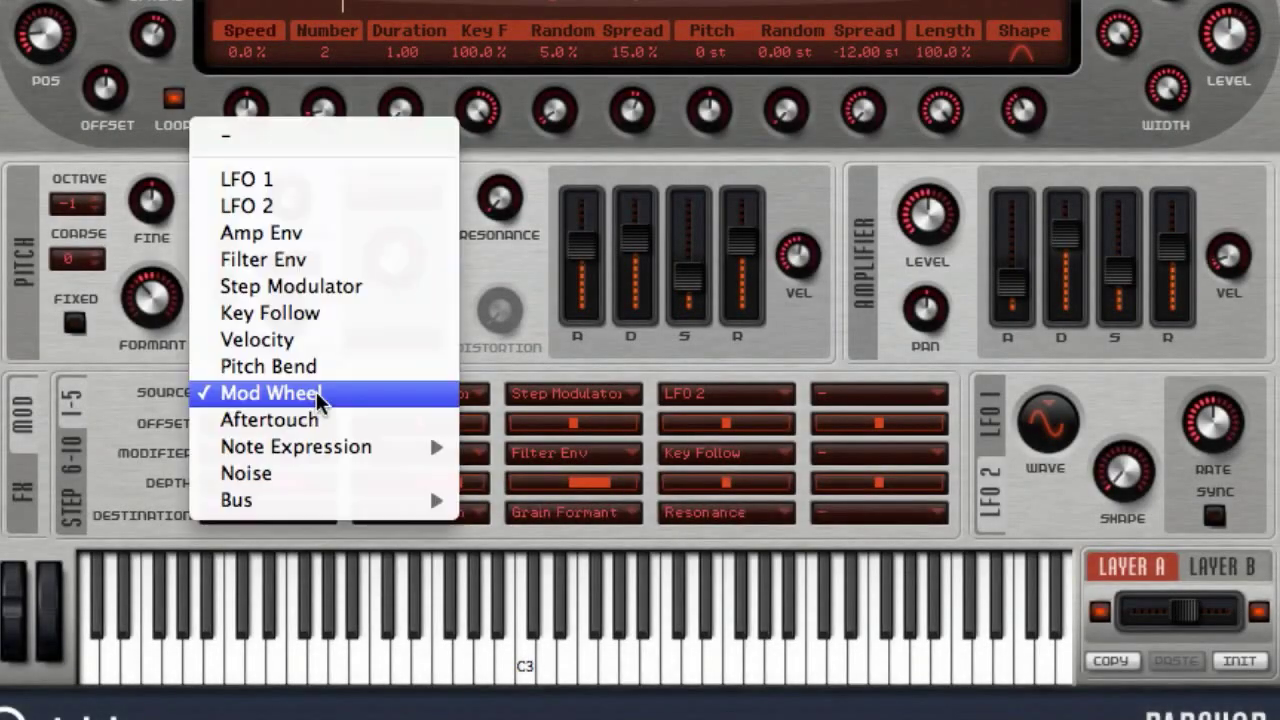
click(321, 207)
click(992, 437)
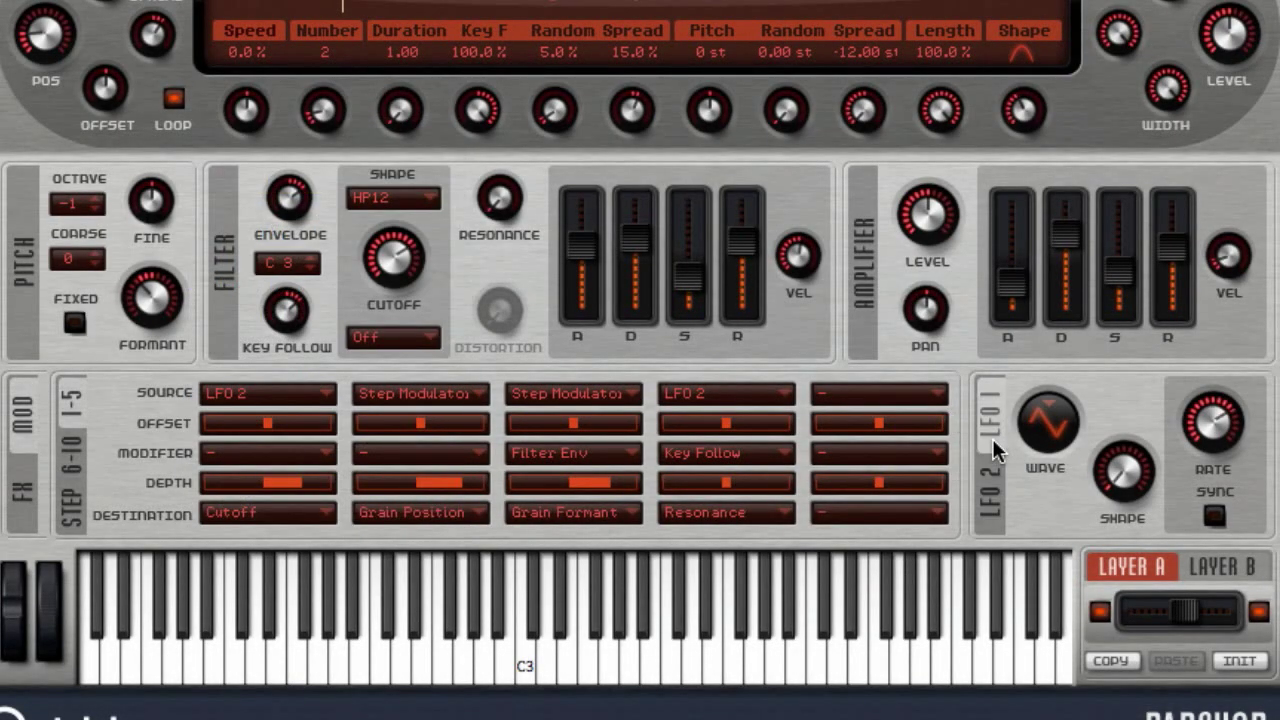
click(1036, 424)
click(1038, 477)
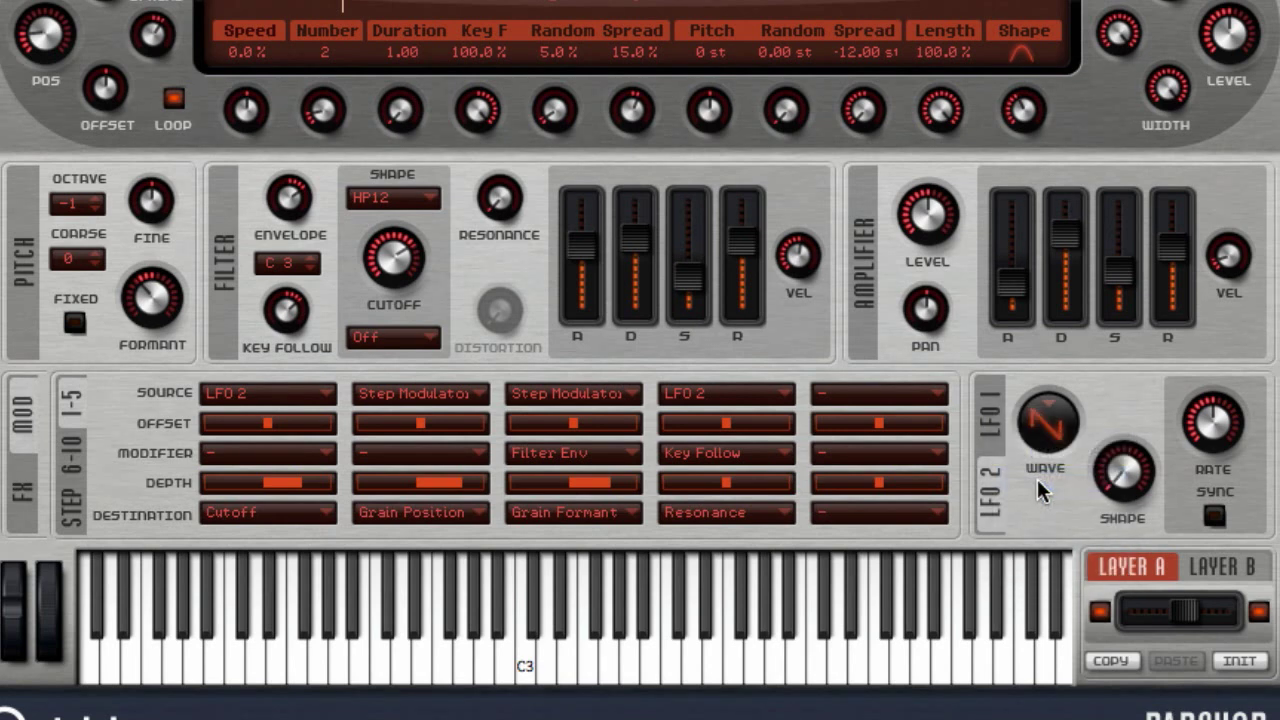
click(320, 511)
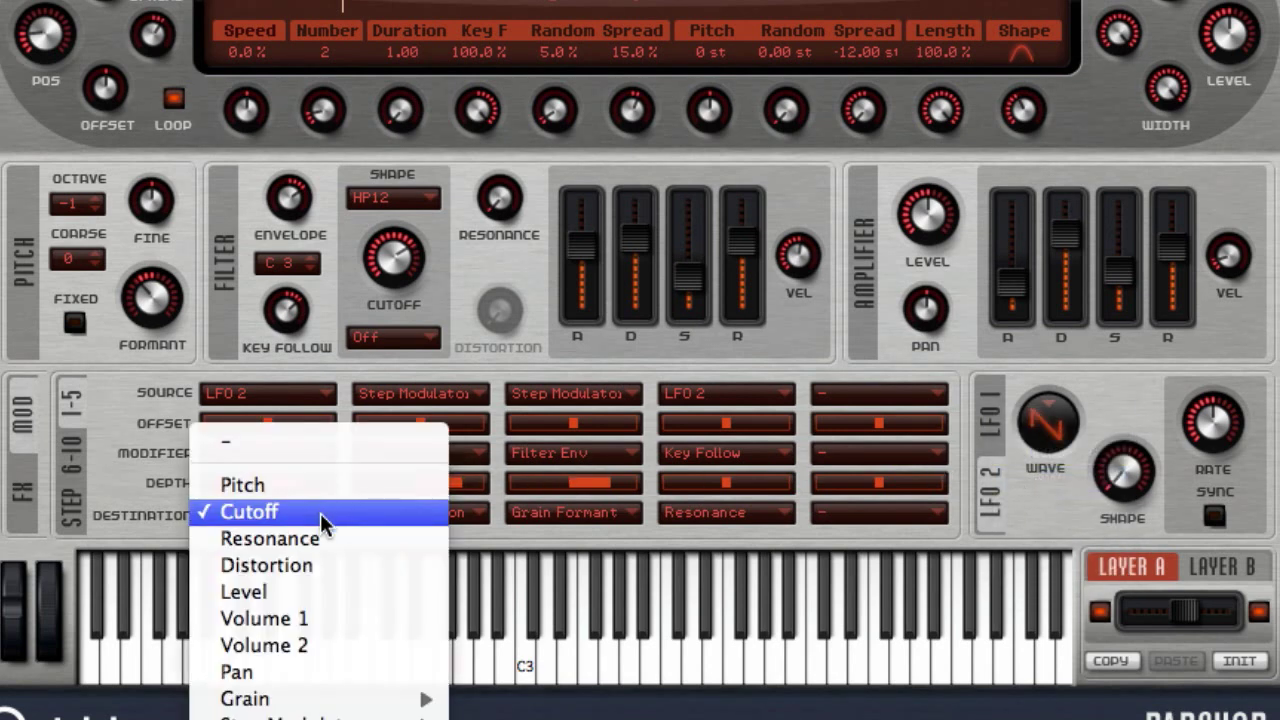
click(325, 565)
Route matrix slot 2 to Level with 77.5% offset and LFO 2 as modifier
click(414, 513)
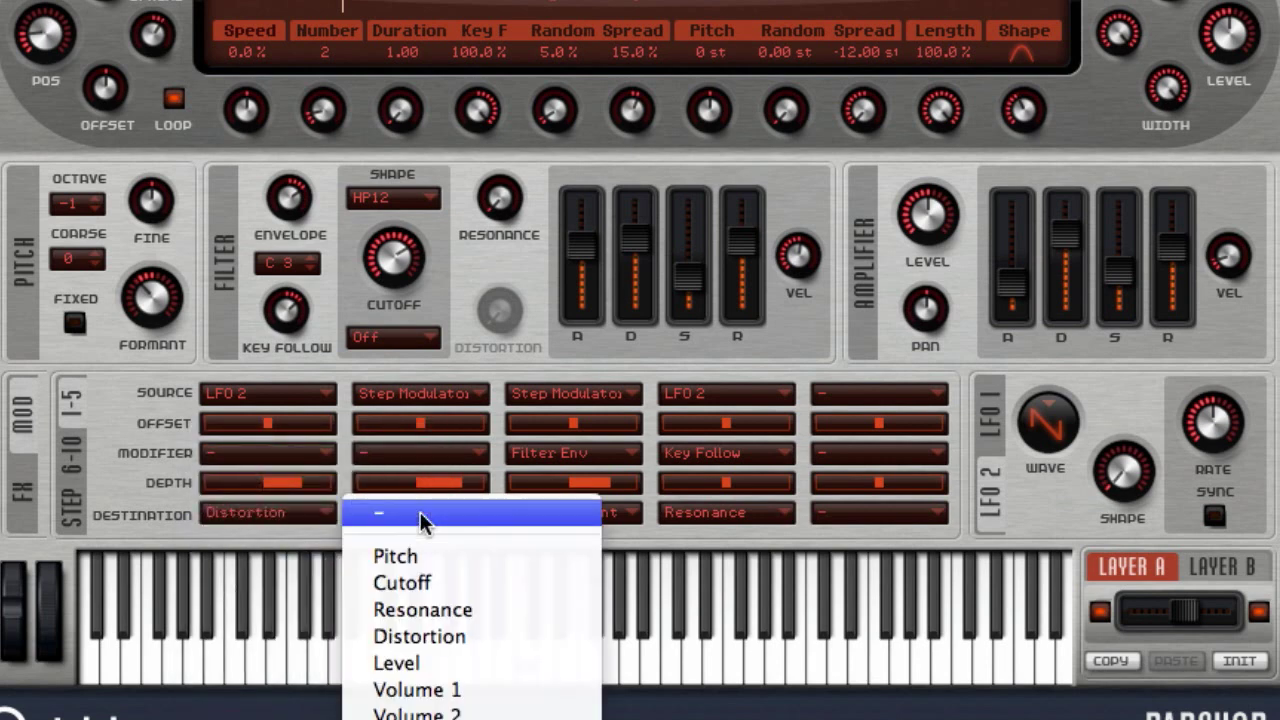
click(480, 664)
drag(466, 438, 468, 432)
click(466, 455)
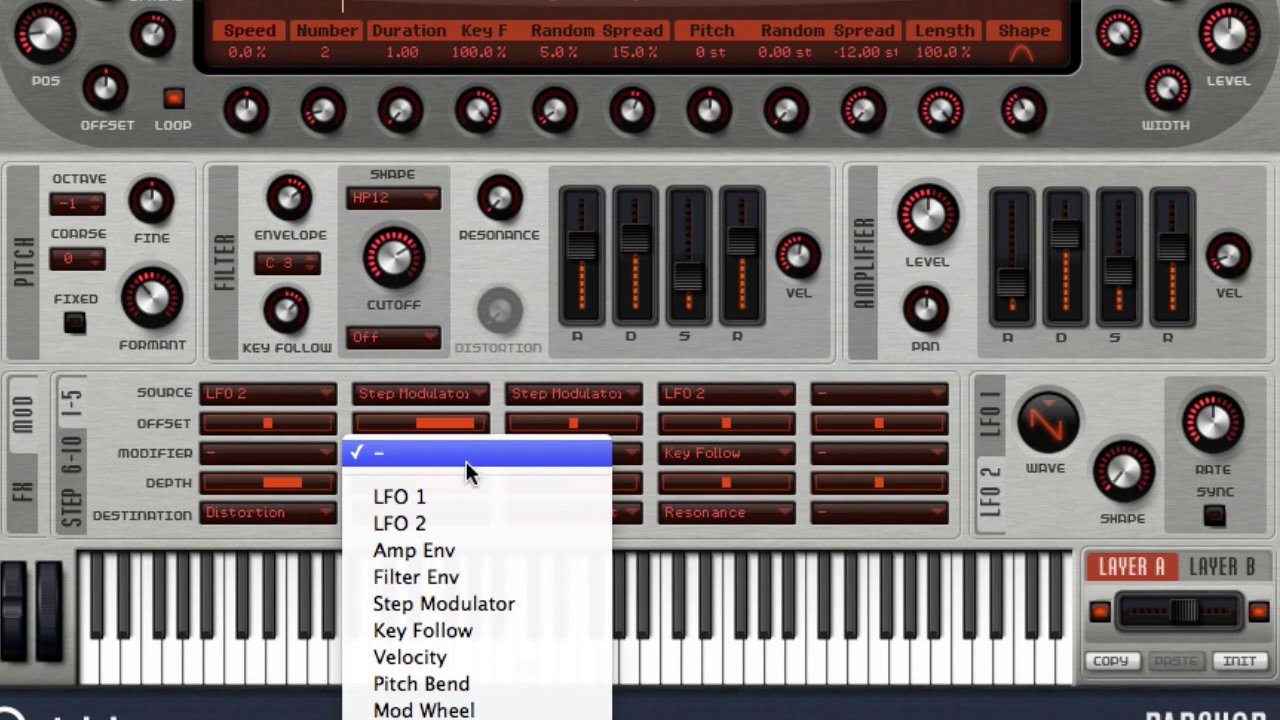
click(440, 524)
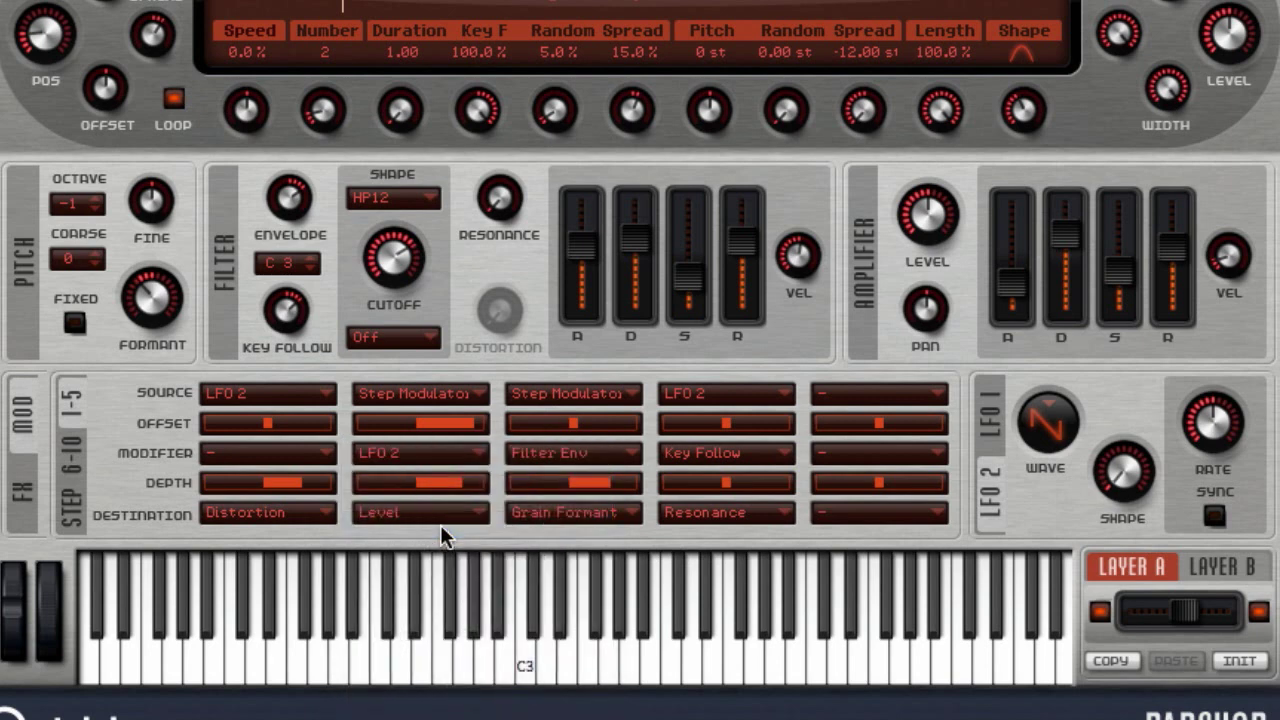
Bring up the step modulator from the 6-10 modulation slots
click(74, 450)
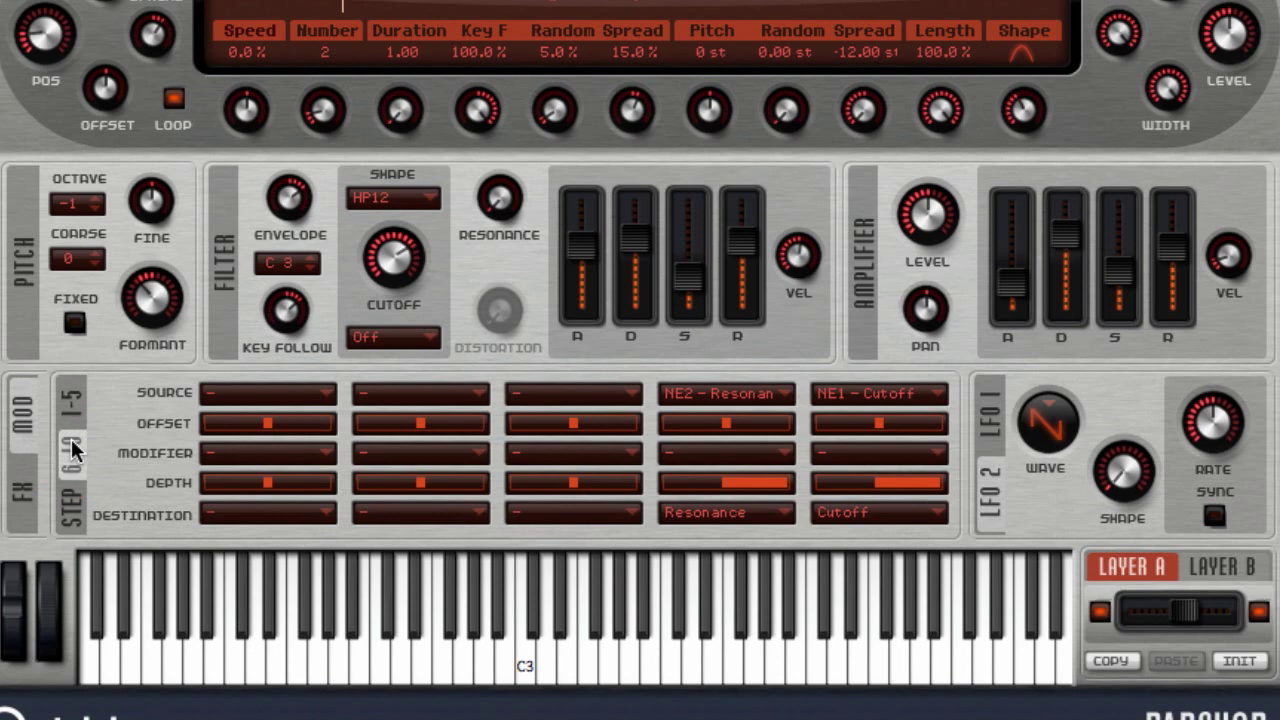
click(74, 505)
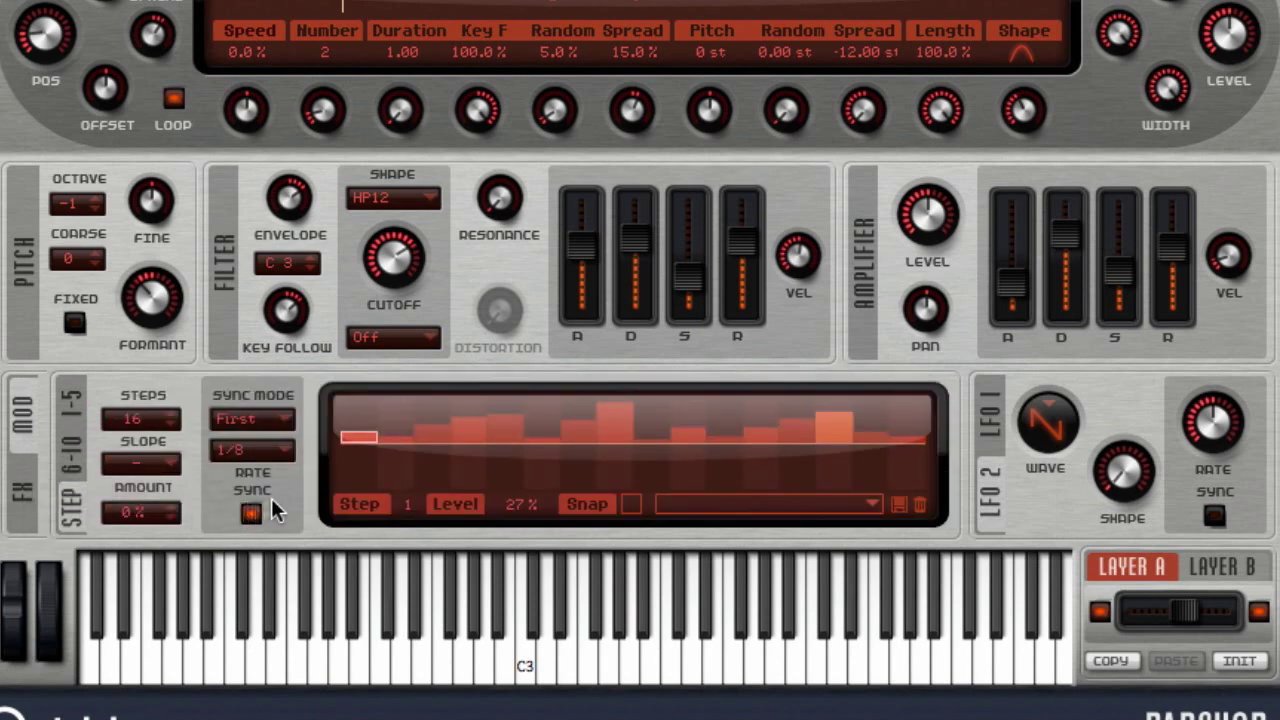
scroll(168, 410, up, 6)
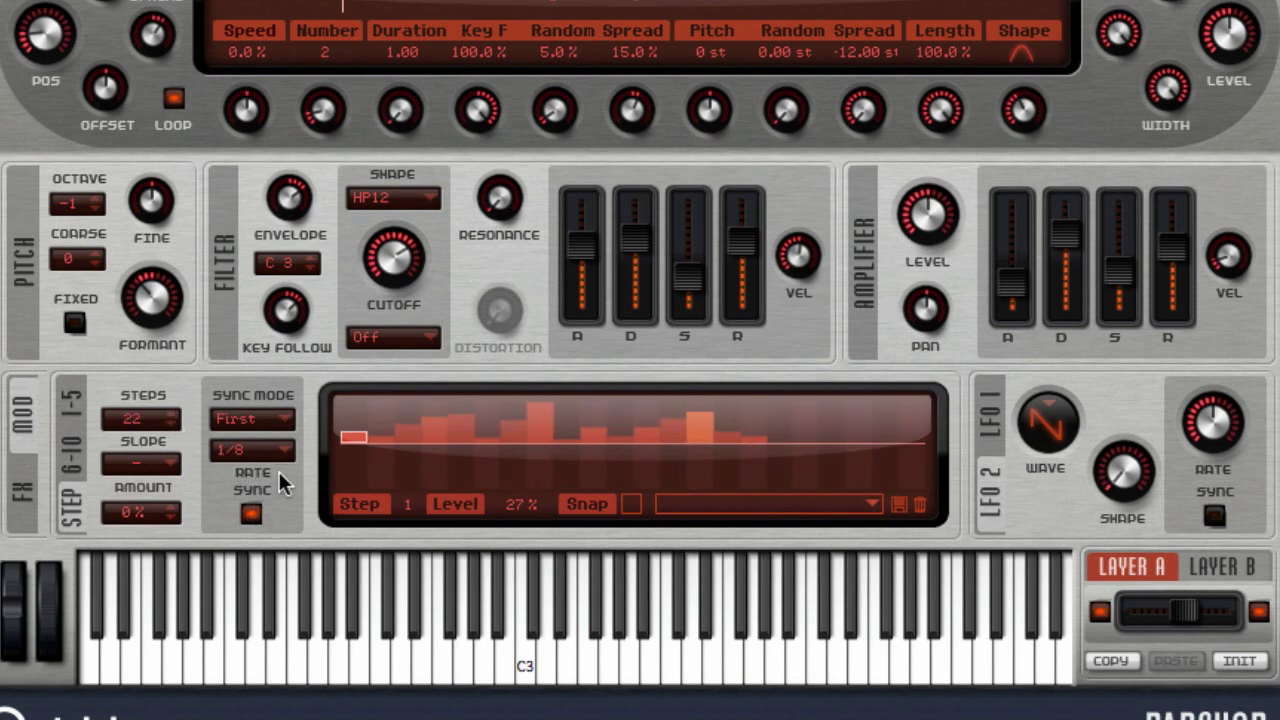
Turn off step modulator tempo sync, draw a rising ramp, and load the Common 1_23 pattern
click(251, 514)
mouse_move(371, 443)
mouse_down()
mouse_move(482, 412)
mouse_move(608, 403)
mouse_move(749, 417)
mouse_move(850, 437)
mouse_move(841, 510)
mouse_move(856, 504)
mouse_up()
click(856, 504)
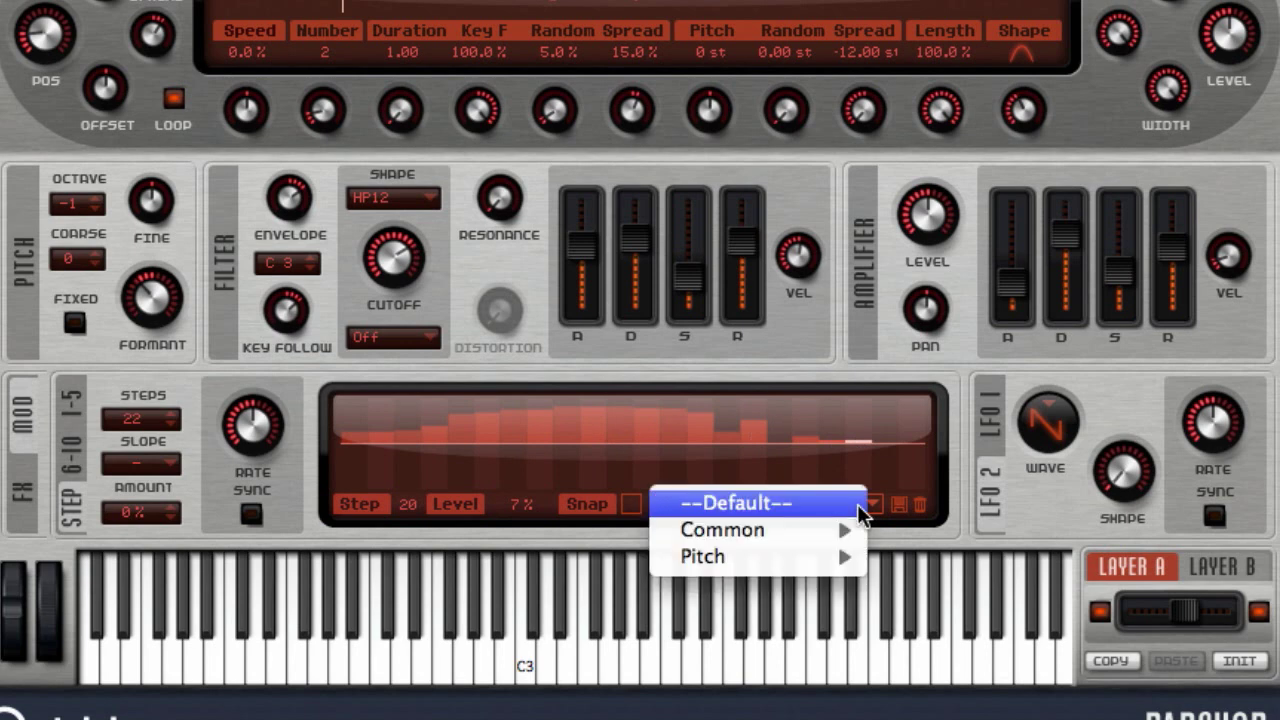
mouse_move(868, 530)
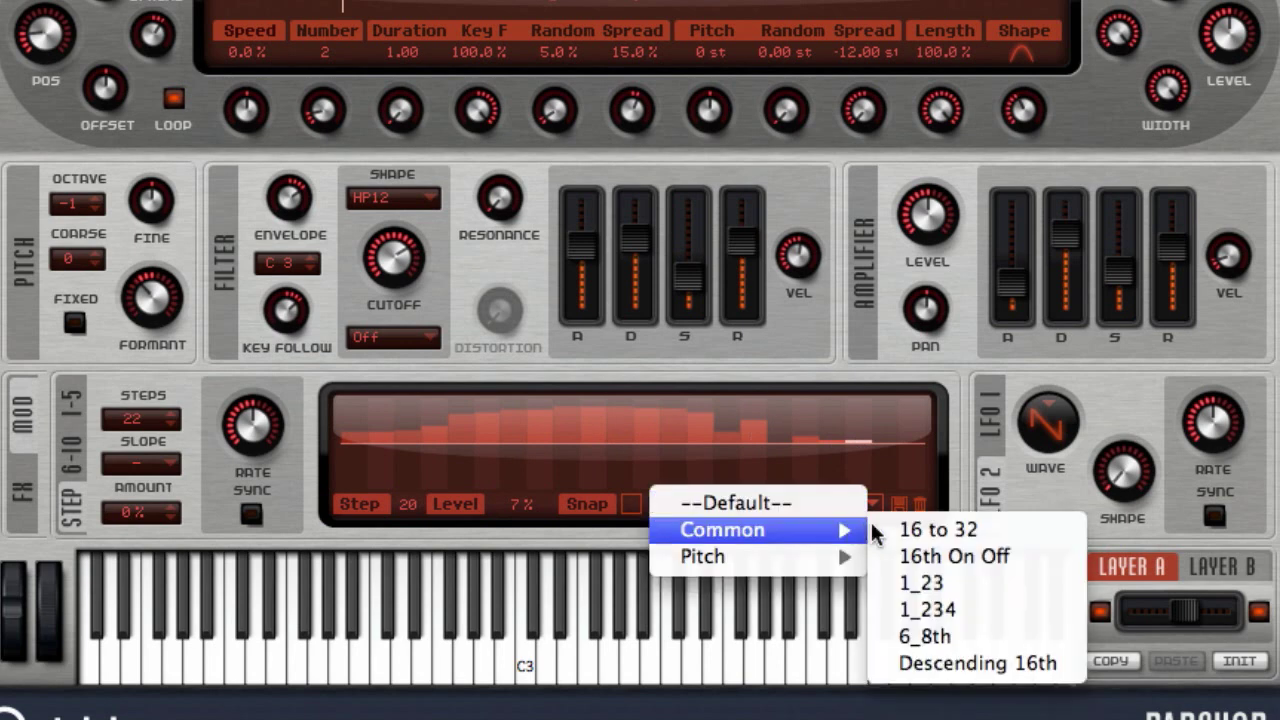
click(946, 580)
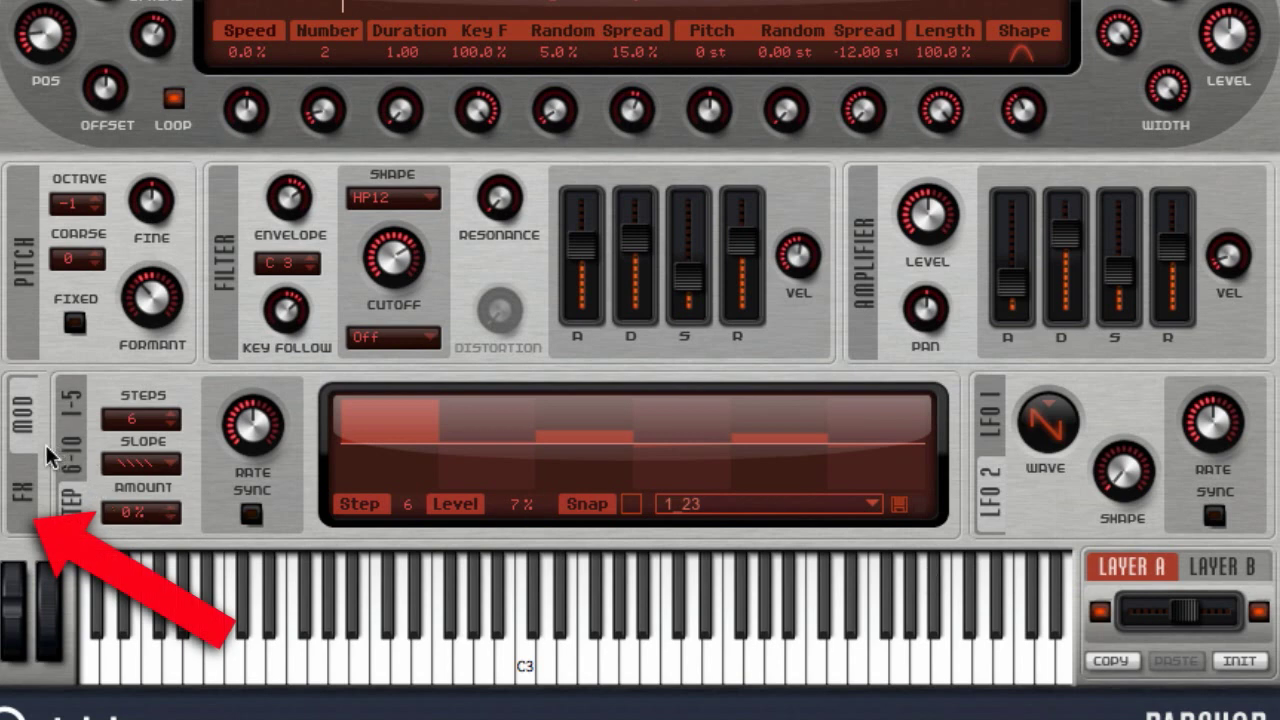
Show the chorus and delay effects, then edit Layer B (Soft sample) and adjust its layer control
click(24, 489)
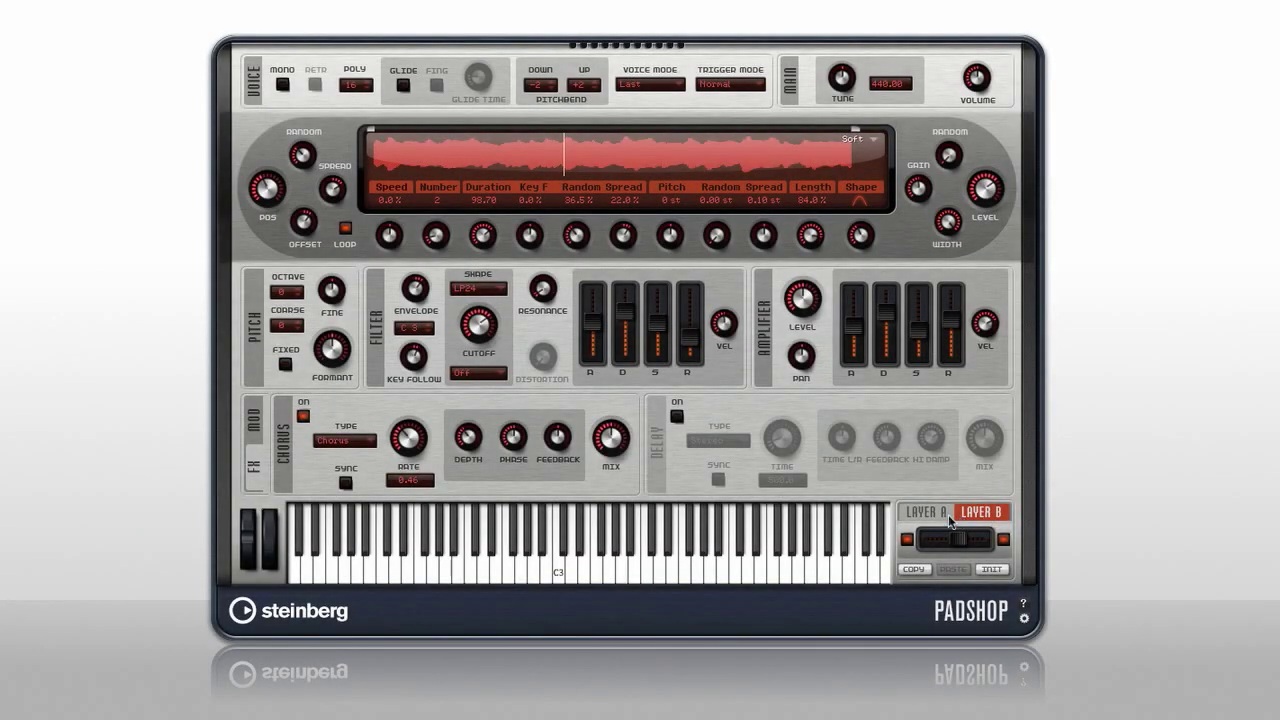
click(966, 513)
click(928, 512)
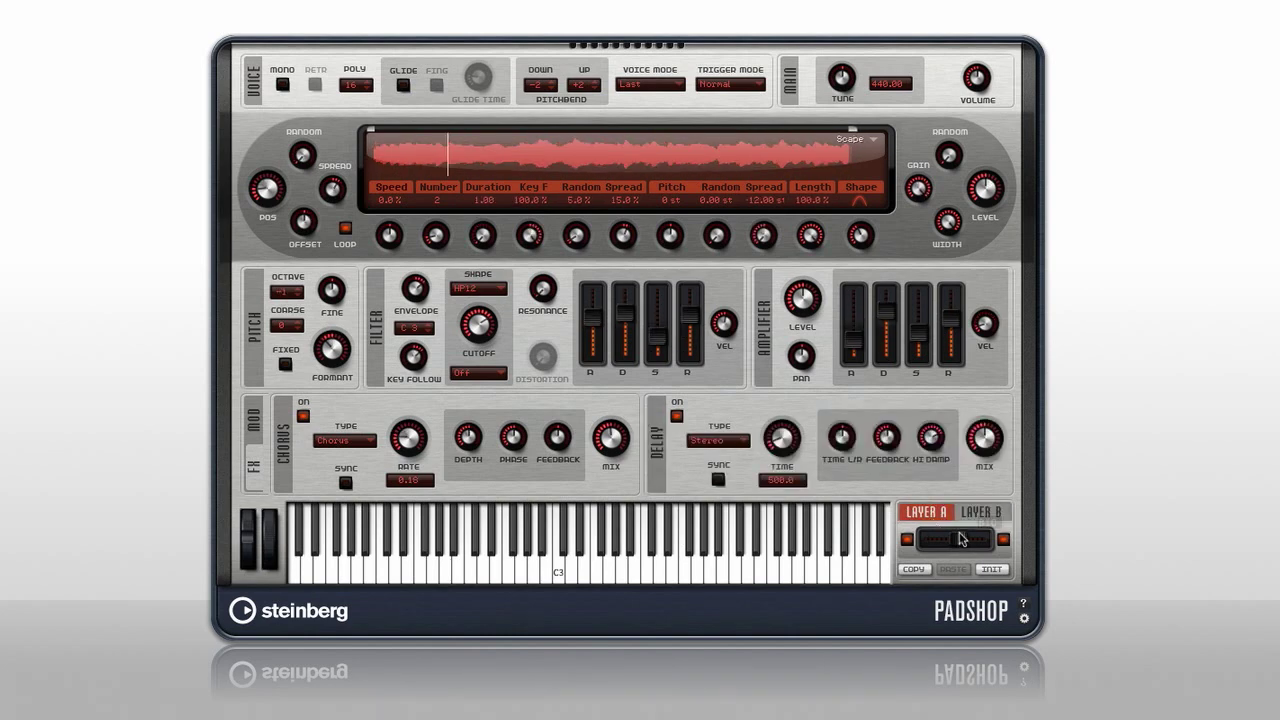
click(967, 512)
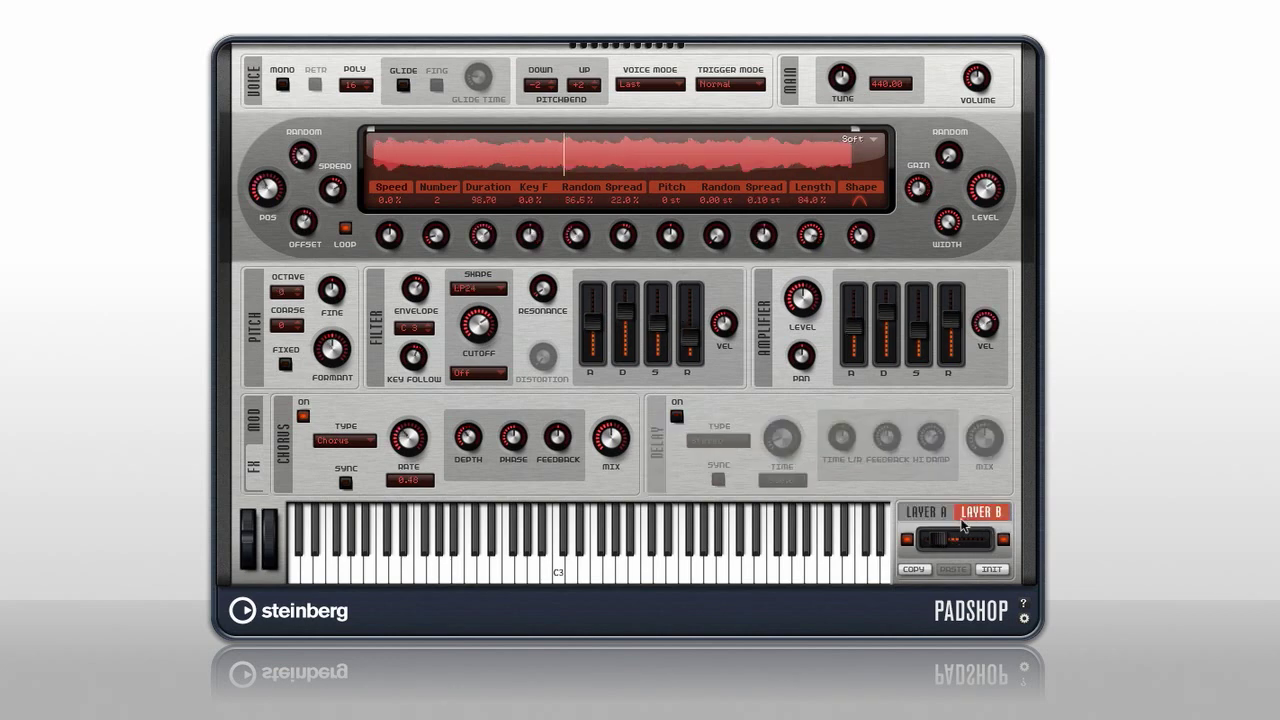
mouse_move(944, 546)
mouse_down()
mouse_move(1000, 540)
mouse_move(950, 545)
mouse_up()
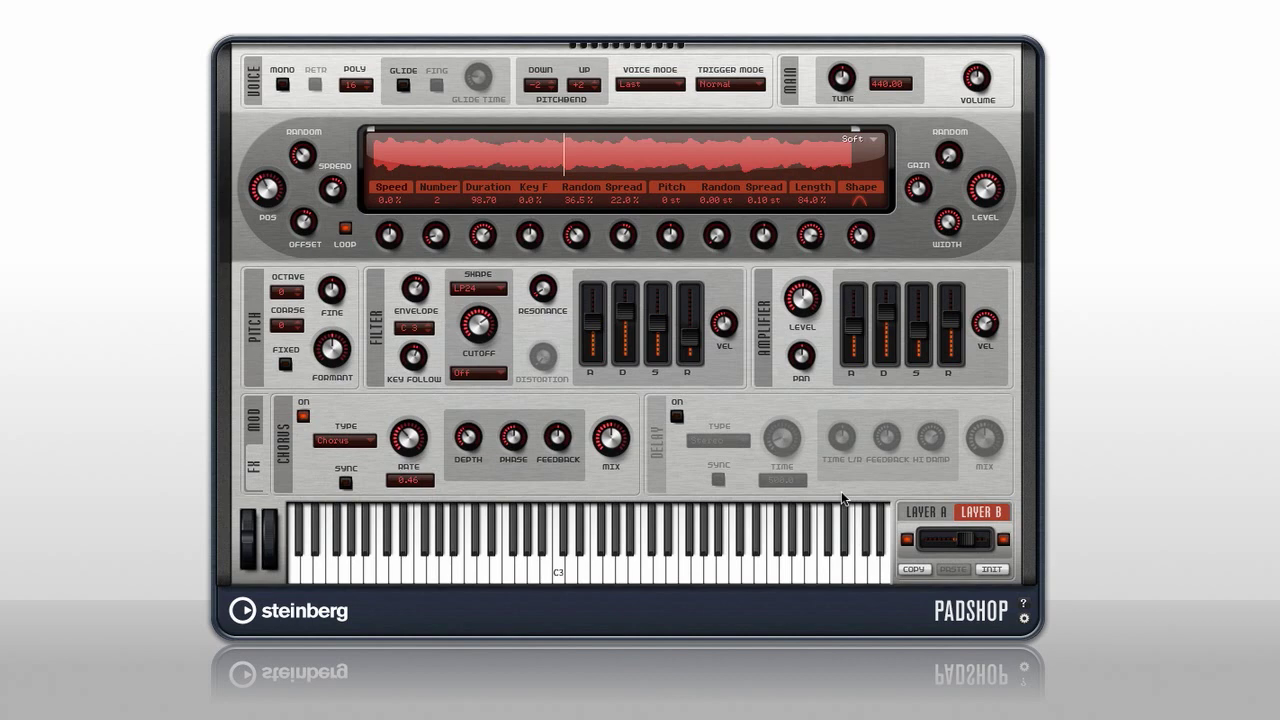